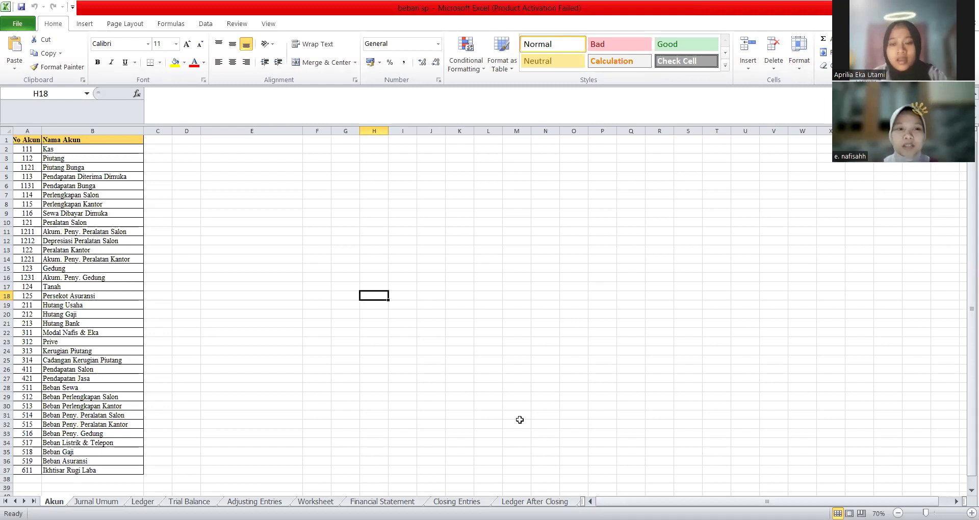
- Select the entire account list on the Akun sheet to check the name of its range
left_click(671, 377)
key("ctrl+Up")
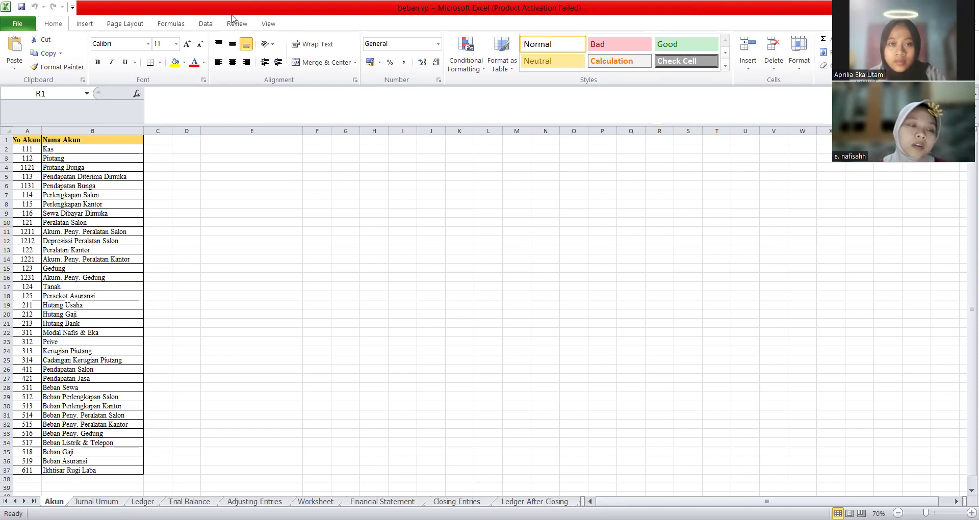
left_click(35, 158)
key("ctrl+a")
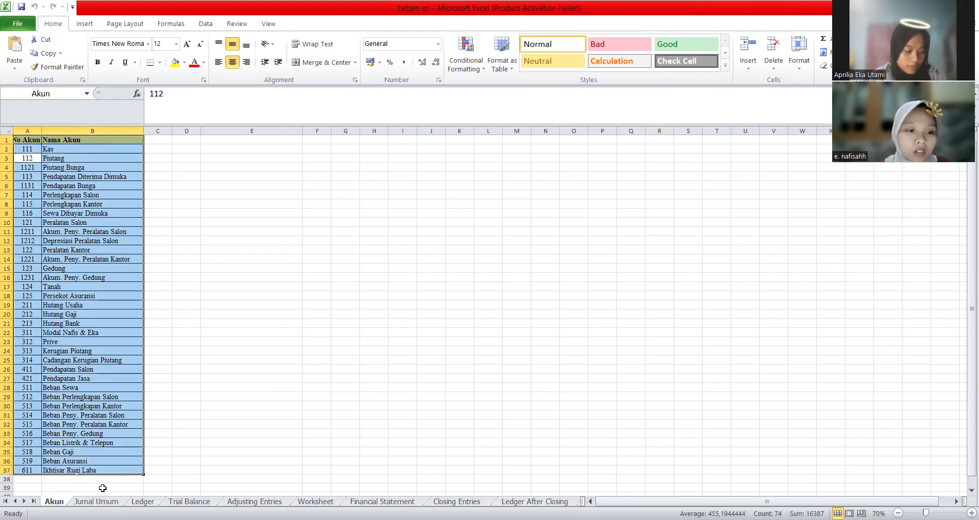
- Go to the start of the Jurnal Umum sheet and inspect the account name lookup formulas in C7 and C8
left_click(96, 501)
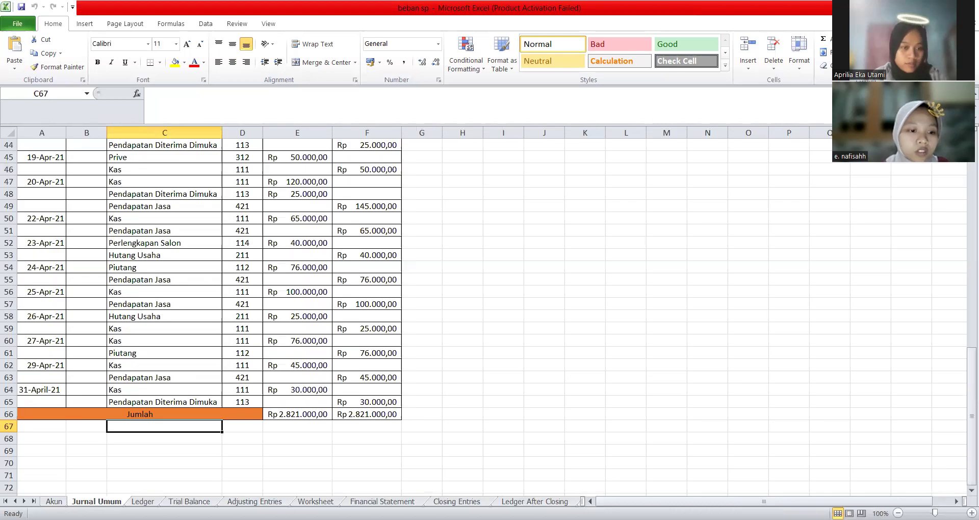
scroll(192, 296, "up", 2)
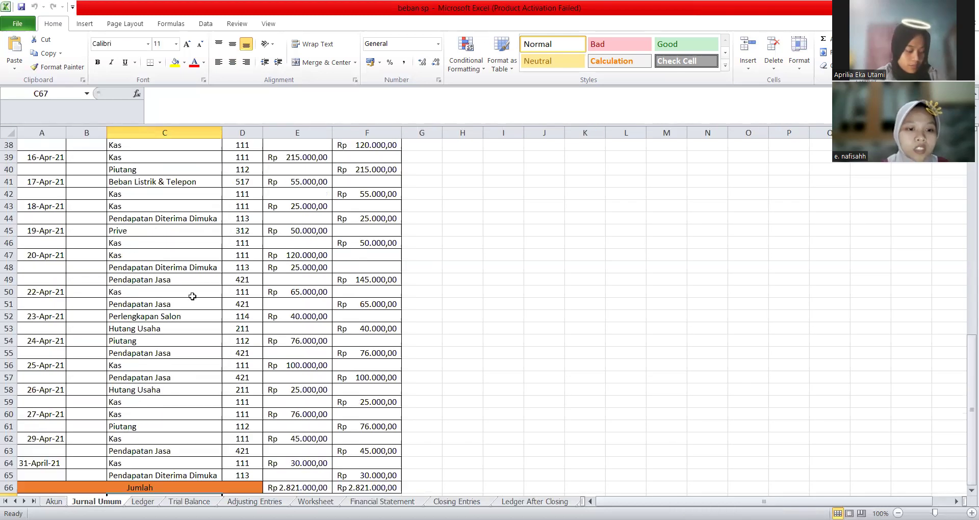
scroll(192, 296, "up", 4)
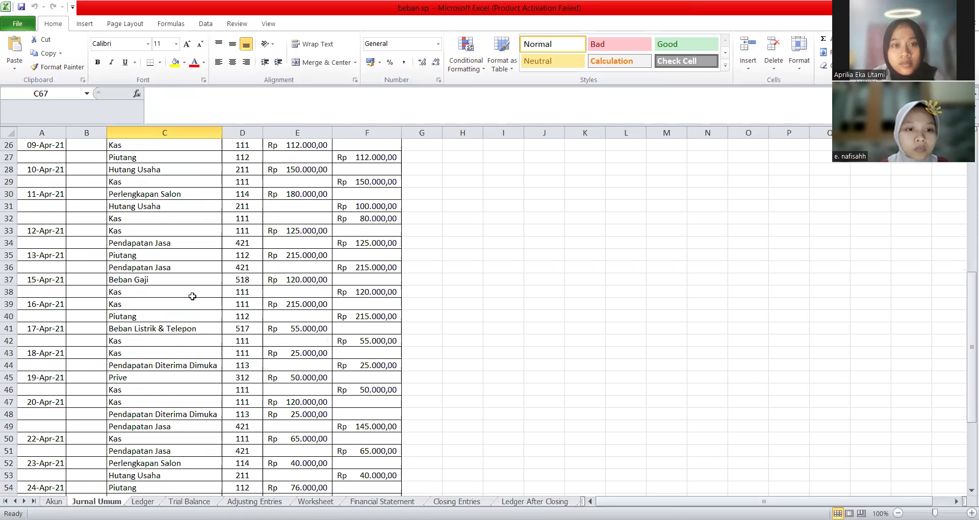
scroll(193, 296, "up", 8)
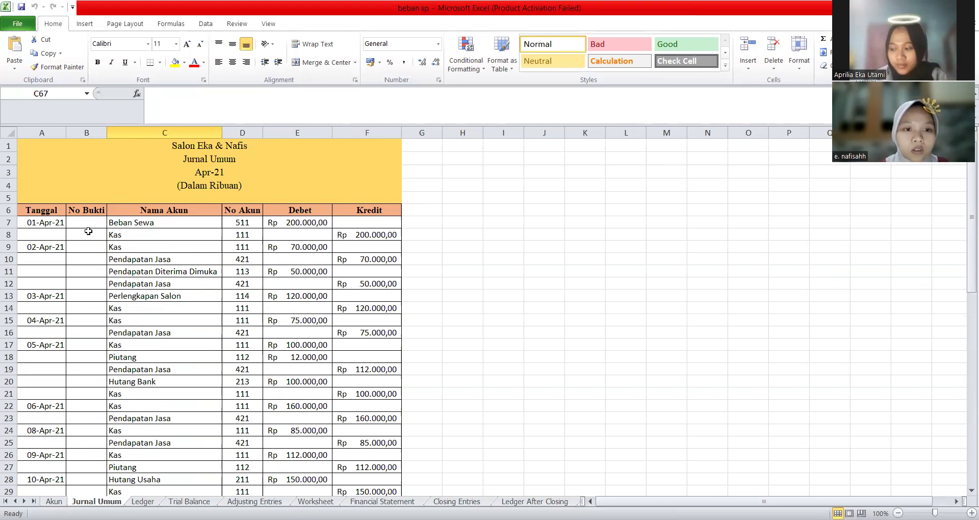
left_click(179, 221)
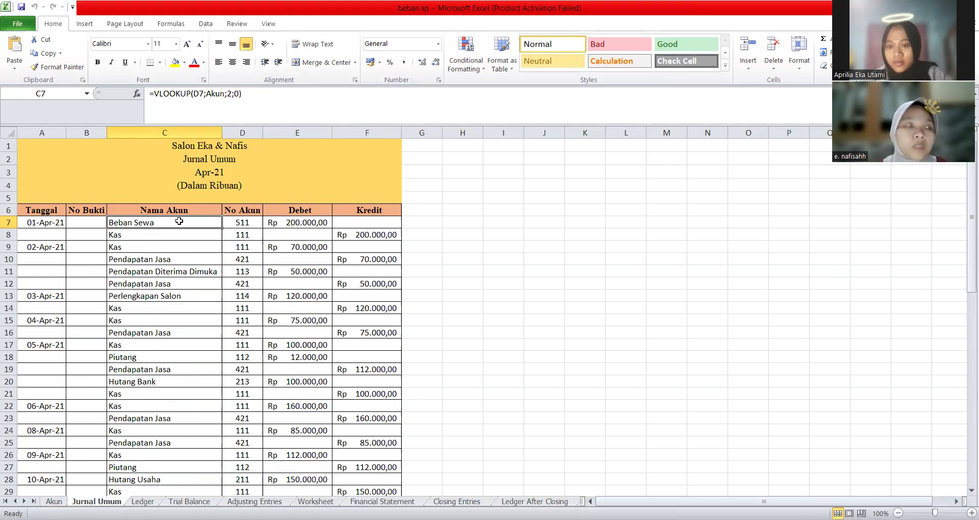
key("Down")
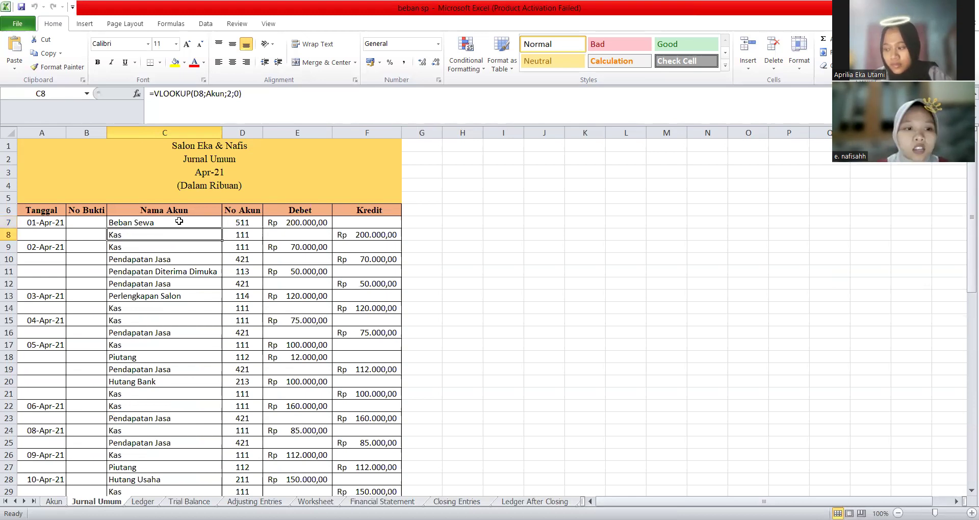
- Review the April journal entries in Jurnal Umum down to the Jumlah row
scroll(300, 264, "down", 1)
scroll(300, 264, "down", 3)
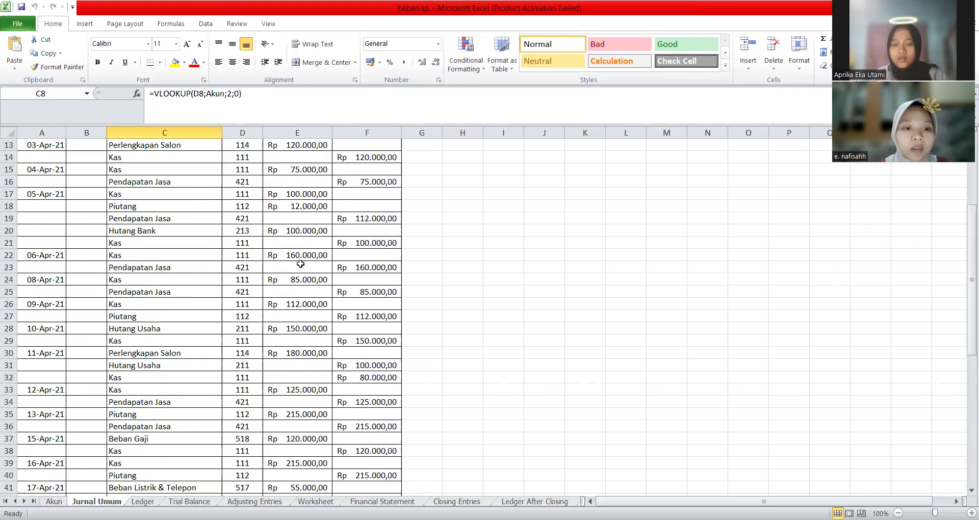
scroll(300, 264, "down", 3)
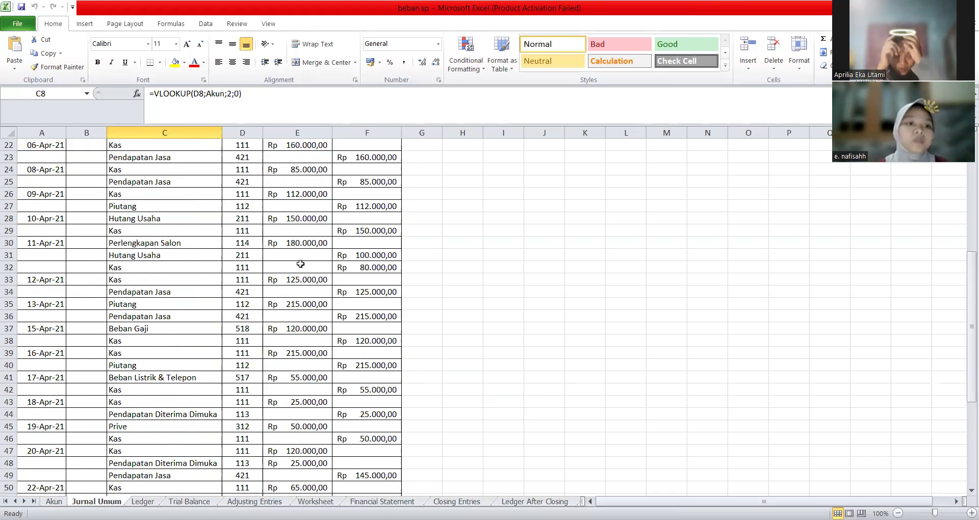
scroll(300, 264, "down", 3)
scroll(300, 263, "down", 1)
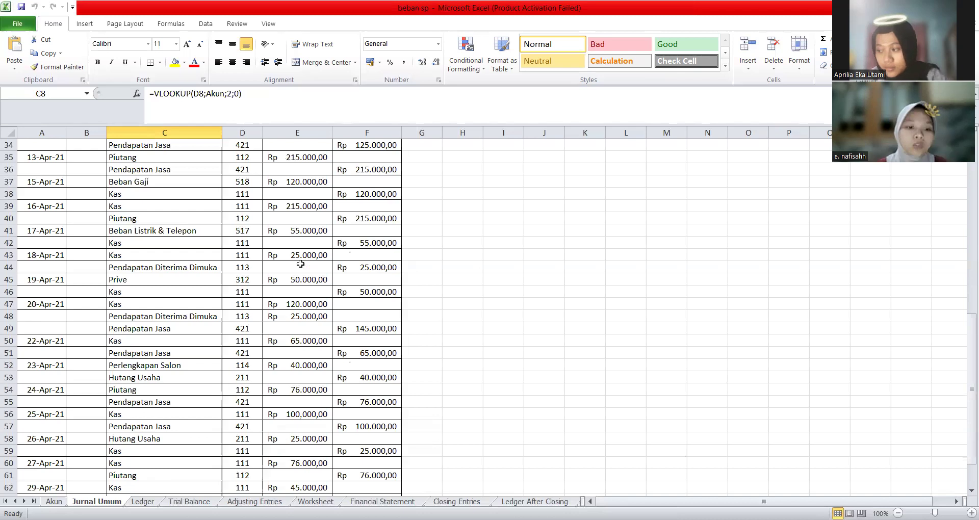
scroll(300, 264, "down", 6)
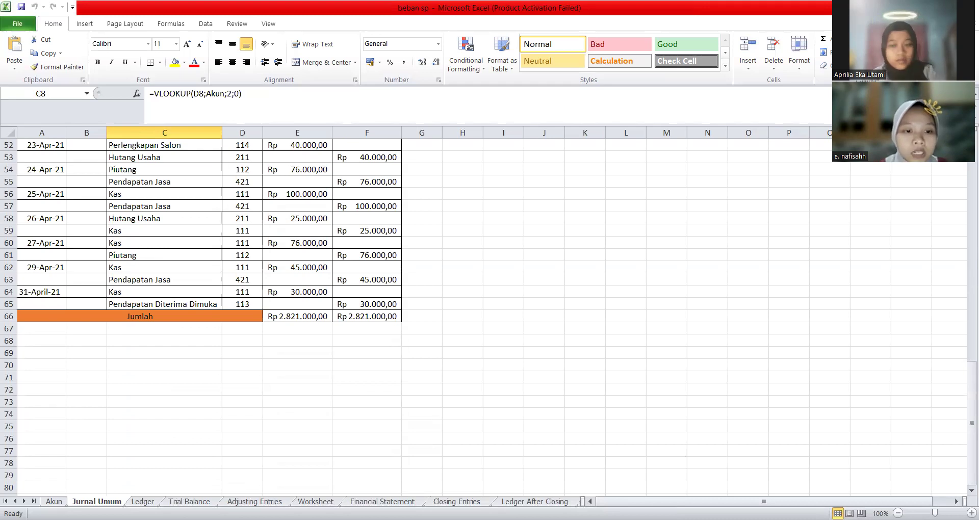
- Open the Ledger sheet and expand its outline to level 3 to show all transactions
left_click(143, 501)
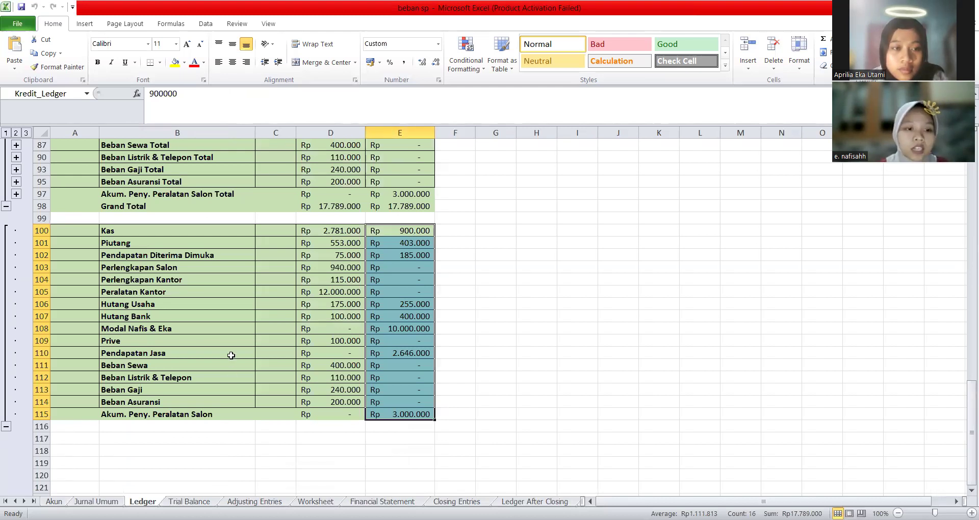
scroll(230, 353, "up", 5)
scroll(231, 356, "up", 1)
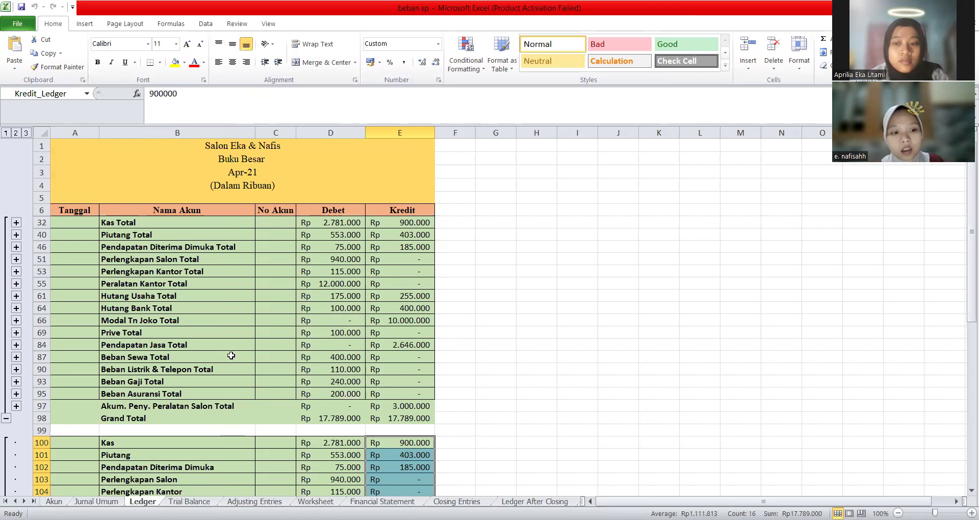
left_click(26, 133)
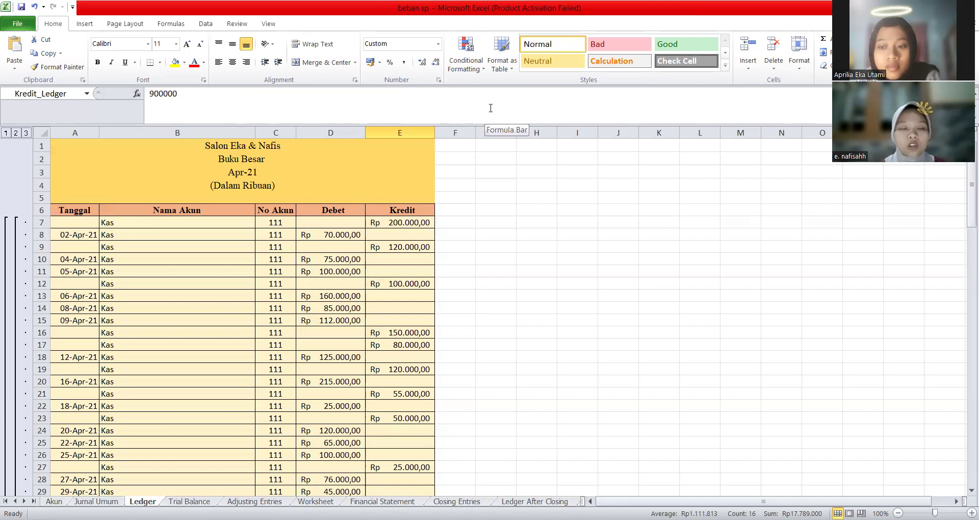
- Locate the Subtotal command and review the detailed ledger entries with their subtotals per account
left_click(203, 25)
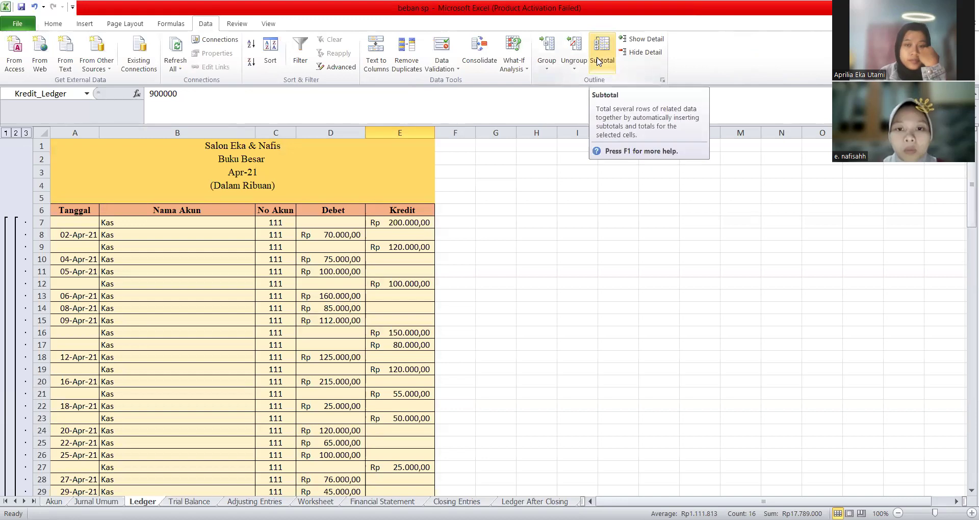
scroll(216, 329, "down", 2)
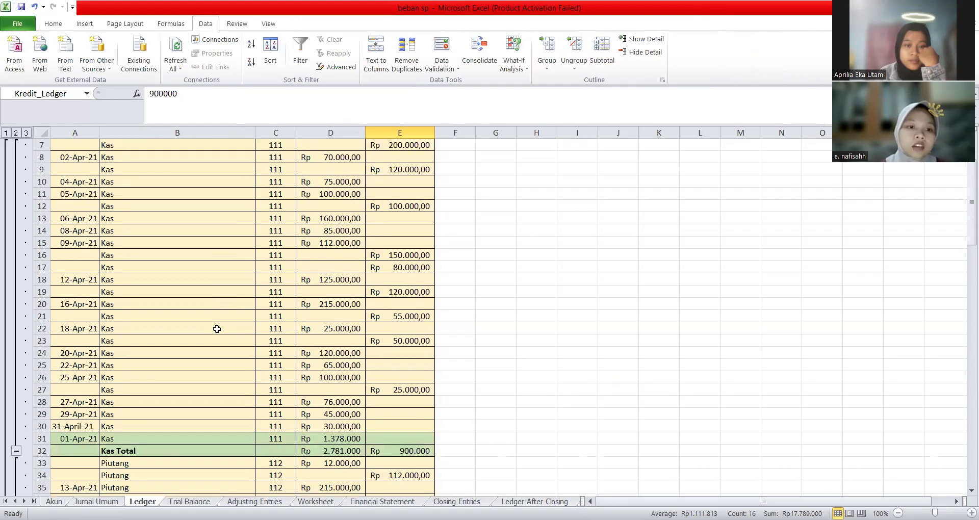
scroll(217, 329, "down", 6)
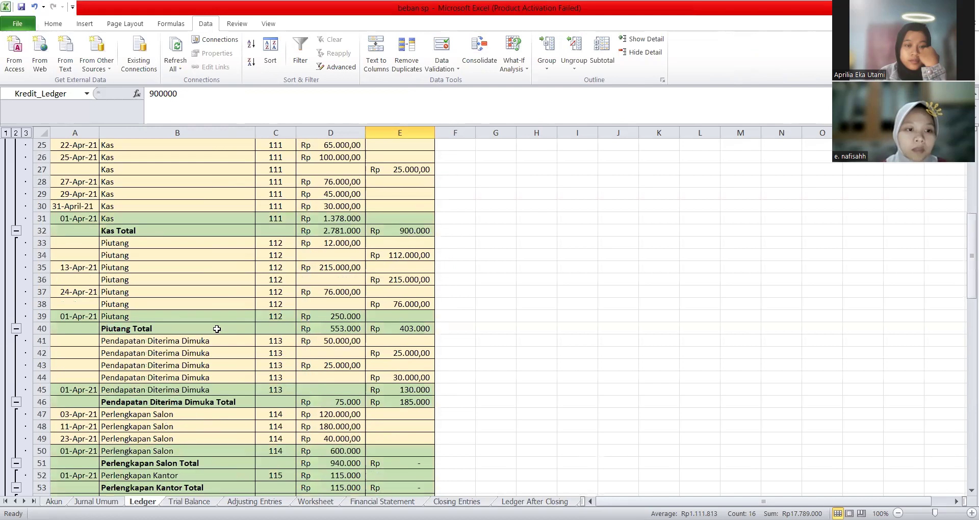
scroll(216, 329, "down", 1)
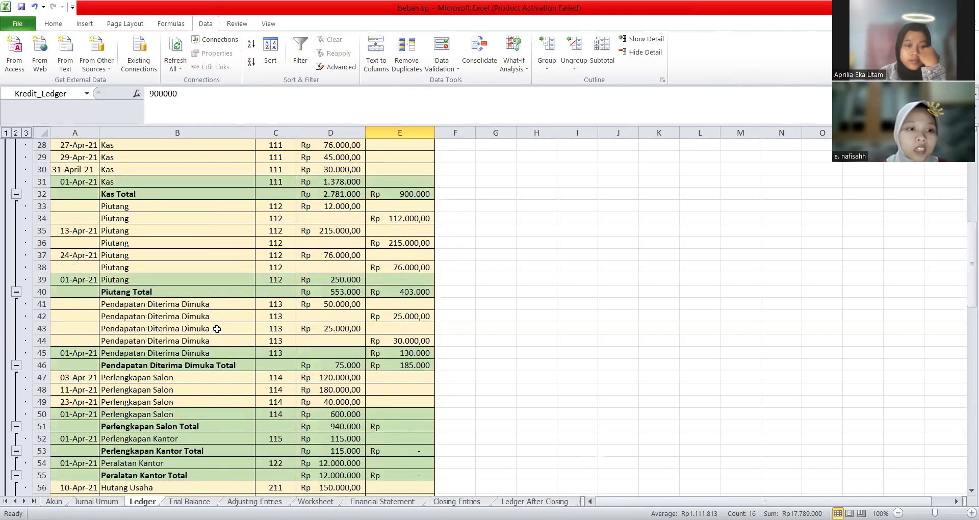
- Collapse the ledger outline to level 2 and review the account totals and the summary list below the Grand Total
left_click(16, 134)
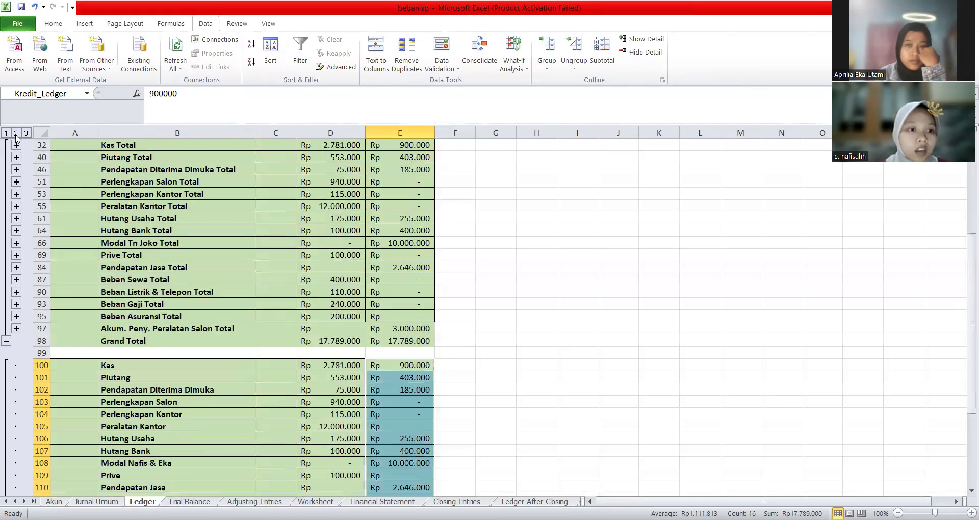
scroll(204, 266, "down", 1)
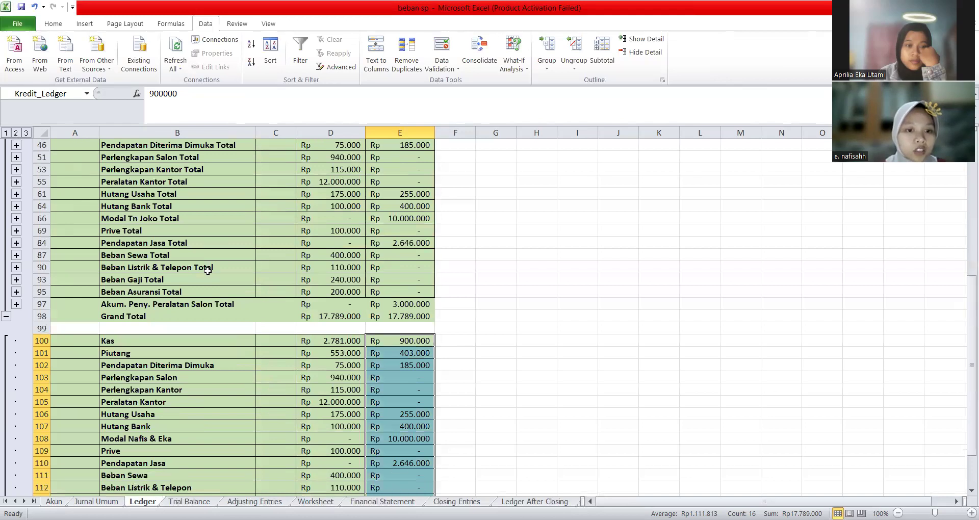
scroll(207, 270, "down", 1)
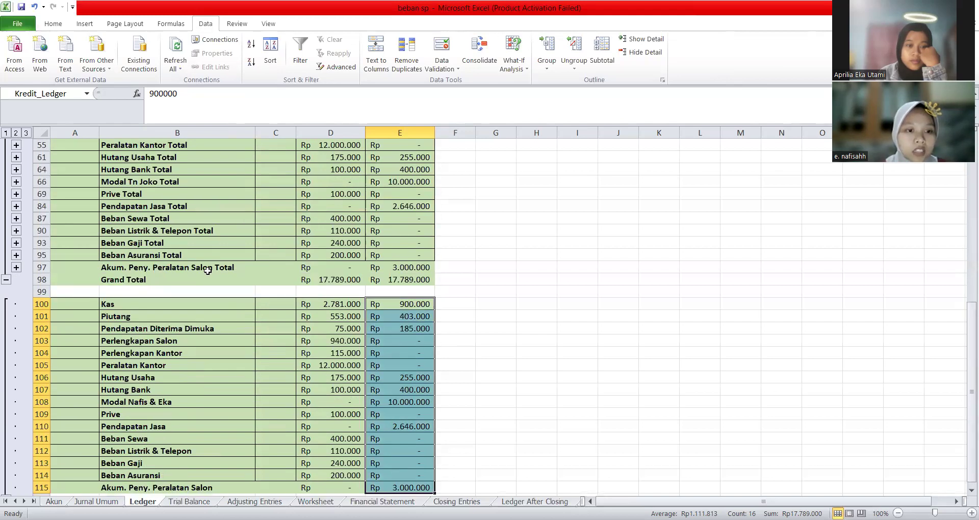
scroll(201, 301, "down", 1)
scroll(201, 303, "down", 1)
- Select the ledger summary's account names, debits and credits in rows 100 to 115 one after another to check their range names
left_click(200, 255)
left_click_drag(200, 255, 212, 433)
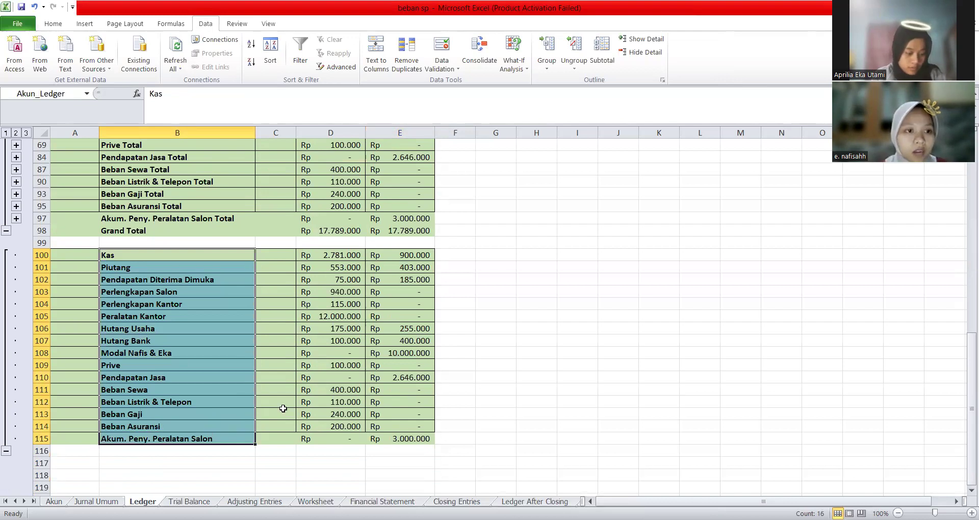
left_click_drag(333, 253, 338, 437)
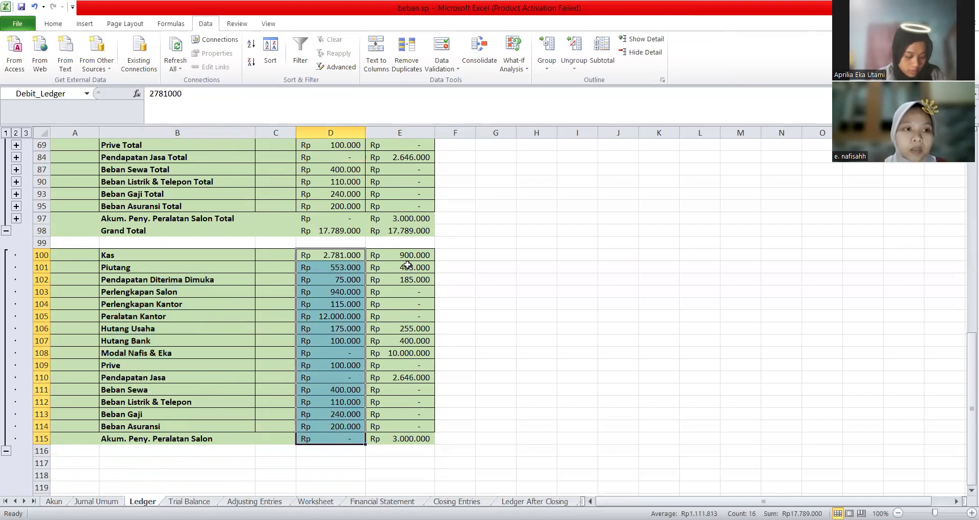
left_click_drag(415, 251, 417, 433)
- Open the Trial Balance sheet and inspect the SUMIF formulas in the Kas row's Transaksi debit and credit cells
left_click(189, 501)
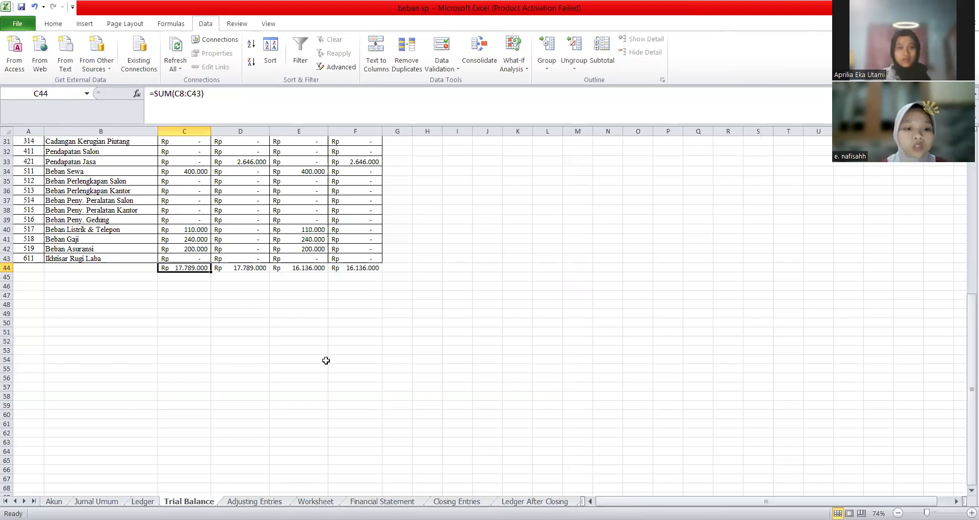
scroll(326, 360, "up", 3)
scroll(326, 361, "up", 7)
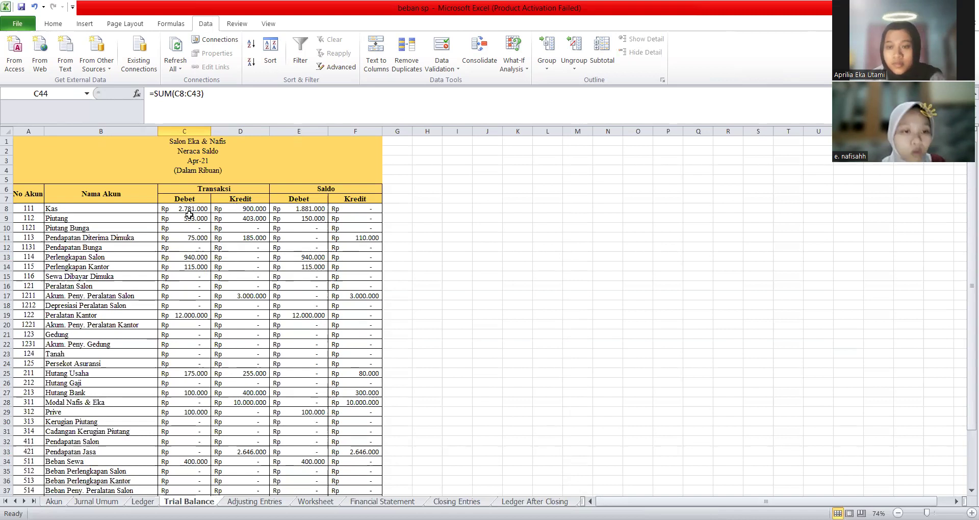
left_click(190, 218)
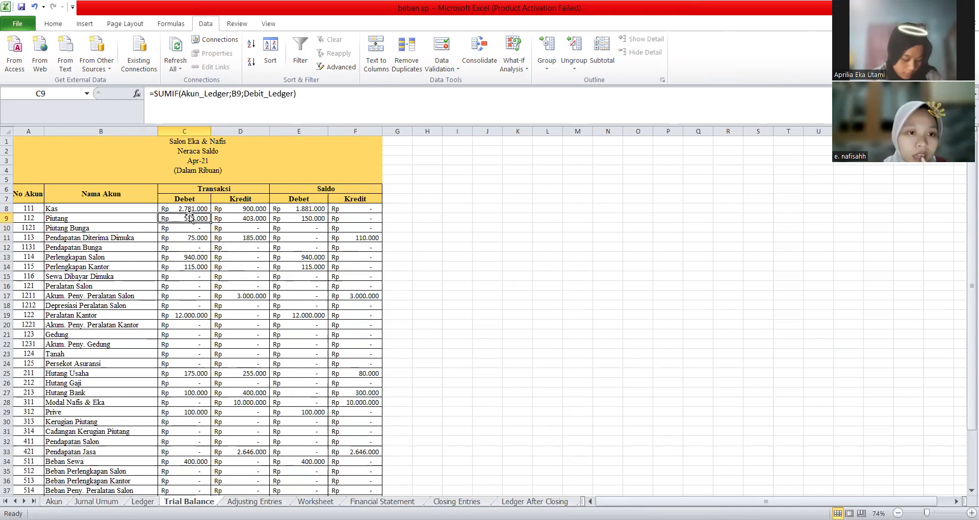
key("Up")
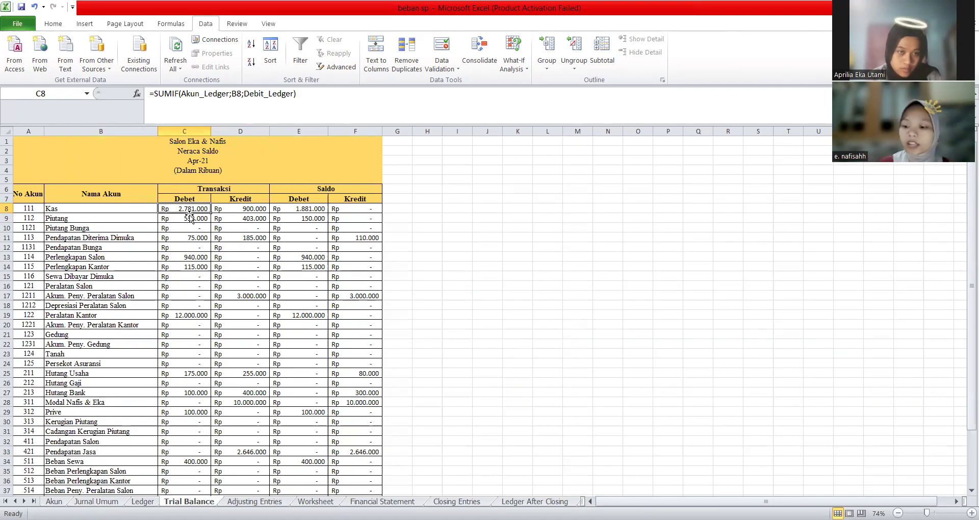
key("Right")
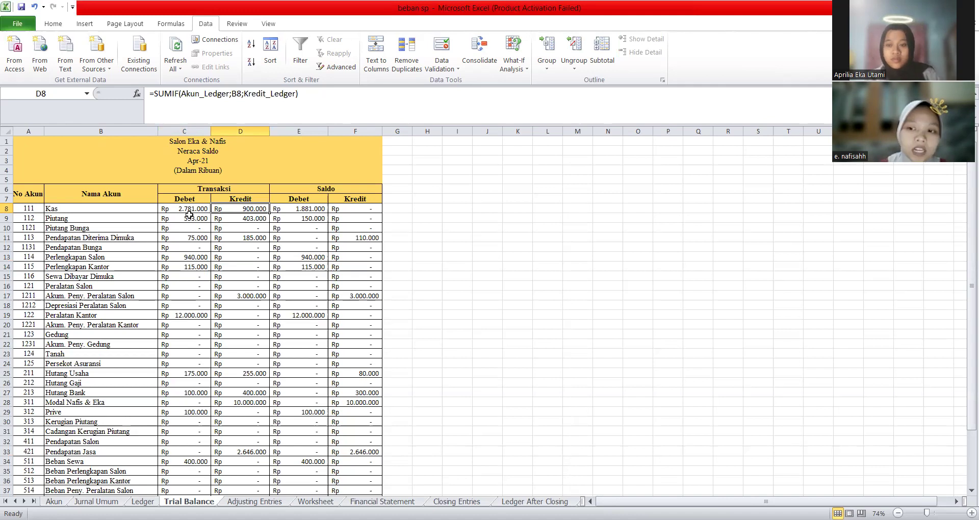
- Inspect the IF formulas in the Kas row's Saldo debit and credit cells, E8 and F8
key("Right")
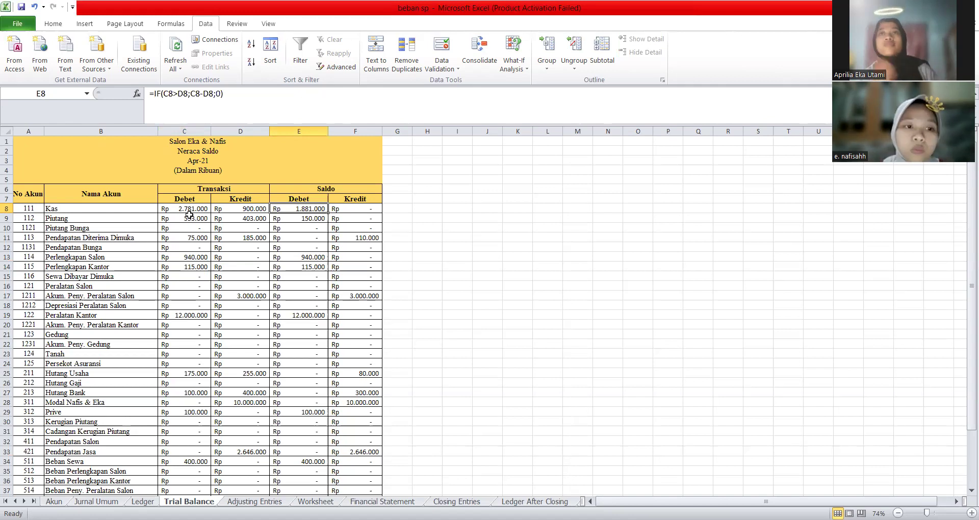
left_click(266, 101)
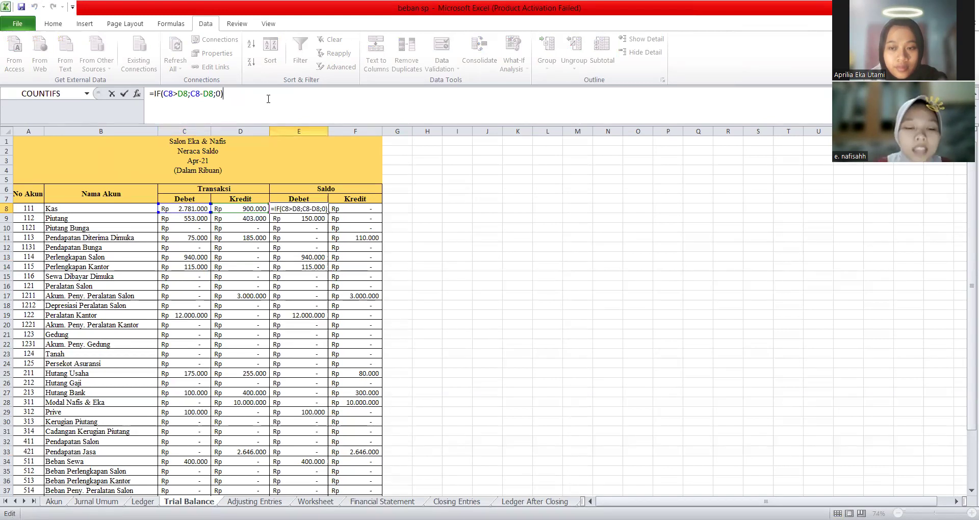
key("Return")
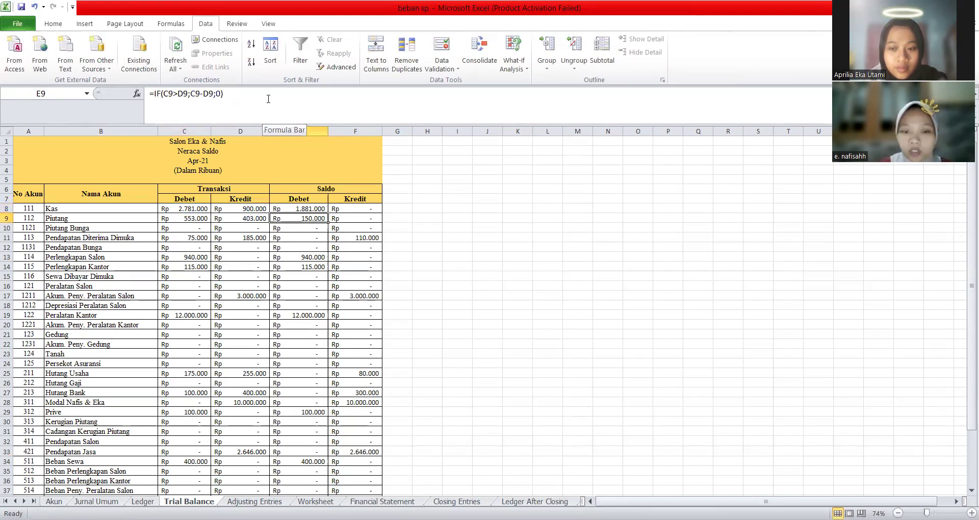
left_click(366, 209)
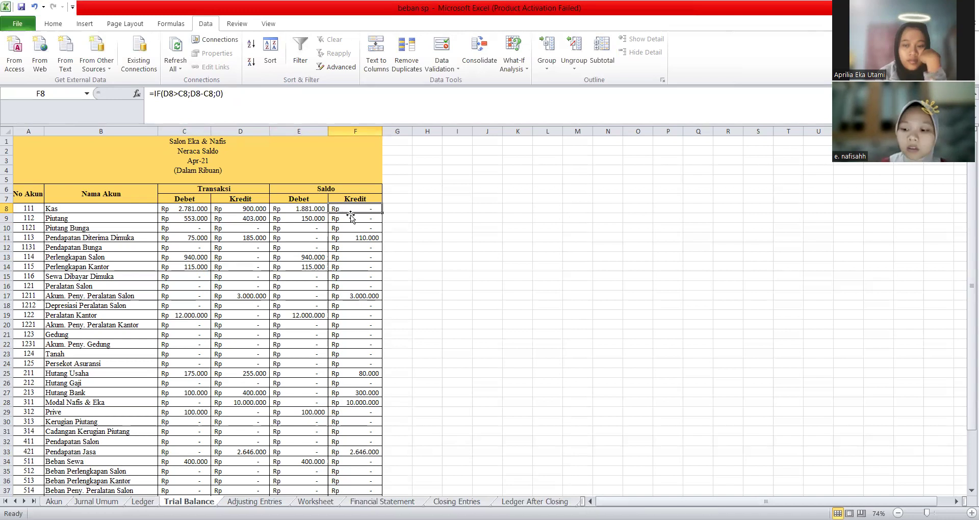
- Check the totals row at the end of the trial balance and open the Adjusting Entries sheet
scroll(351, 216, "down", 10)
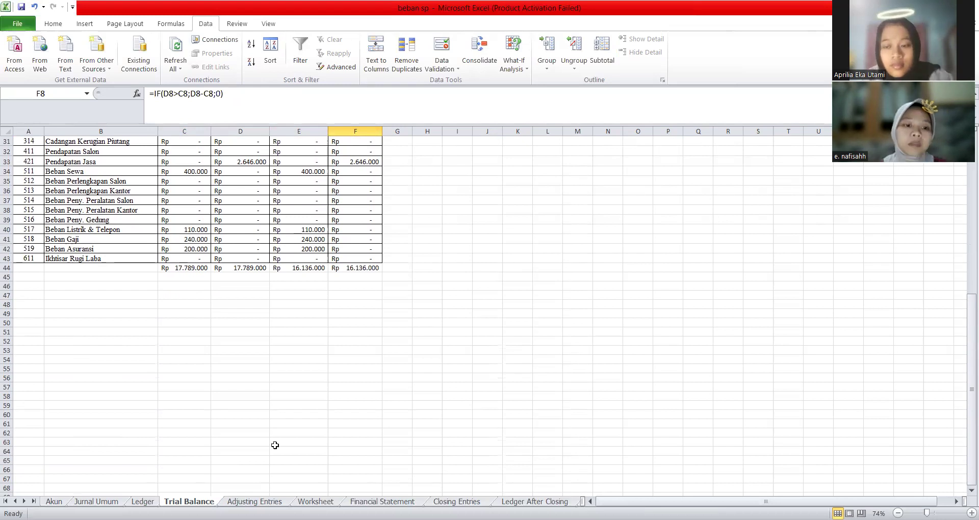
key("ctrl+Page_Down")
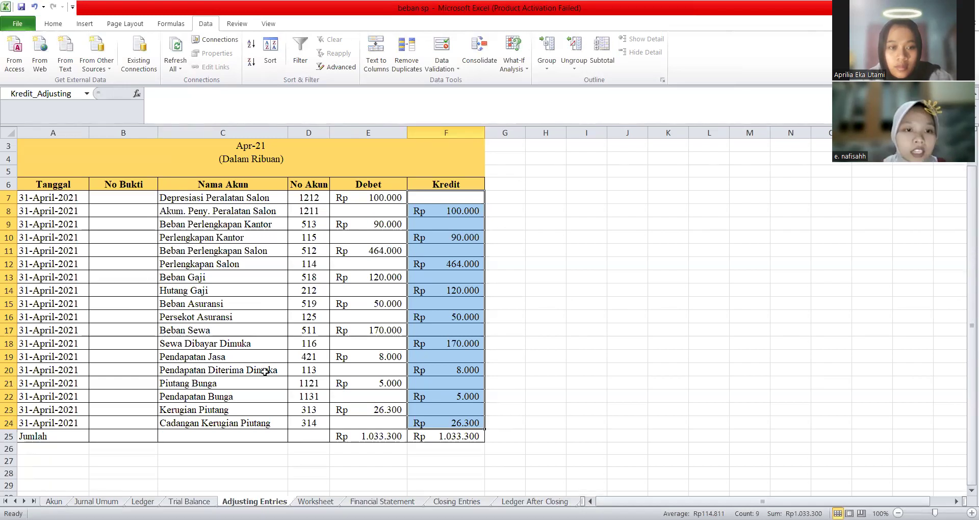
- Inspect the VLOOKUP formula behind the first account name, cell C7, in the adjusting entries
scroll(265, 372, "up", 1)
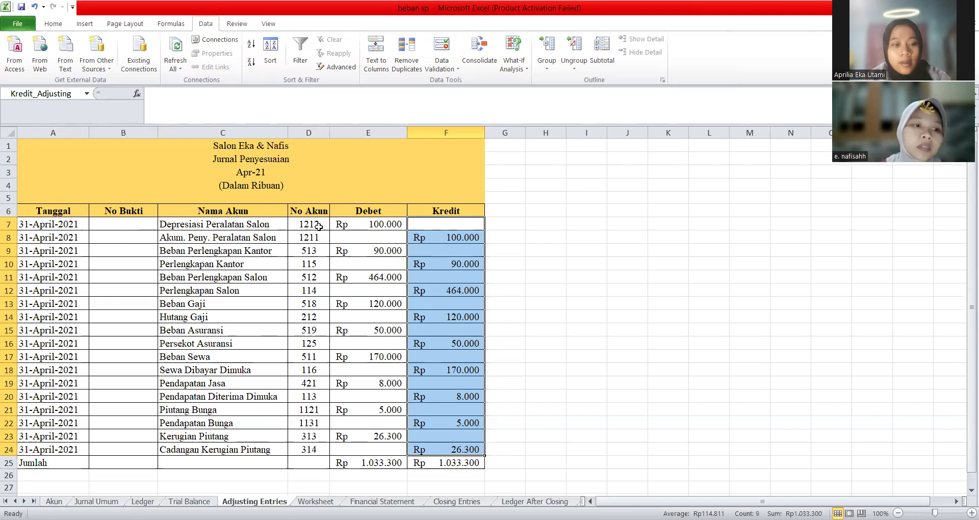
left_click(258, 225)
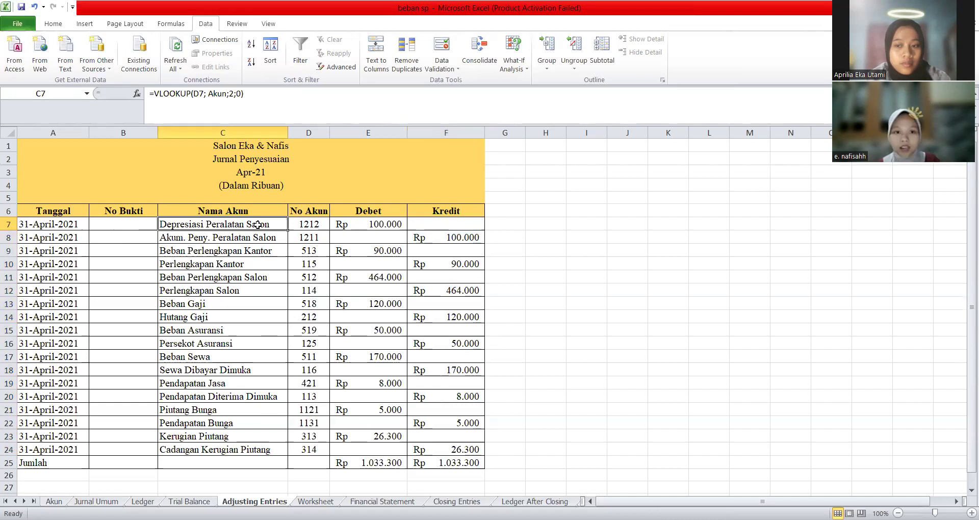
left_click(310, 97)
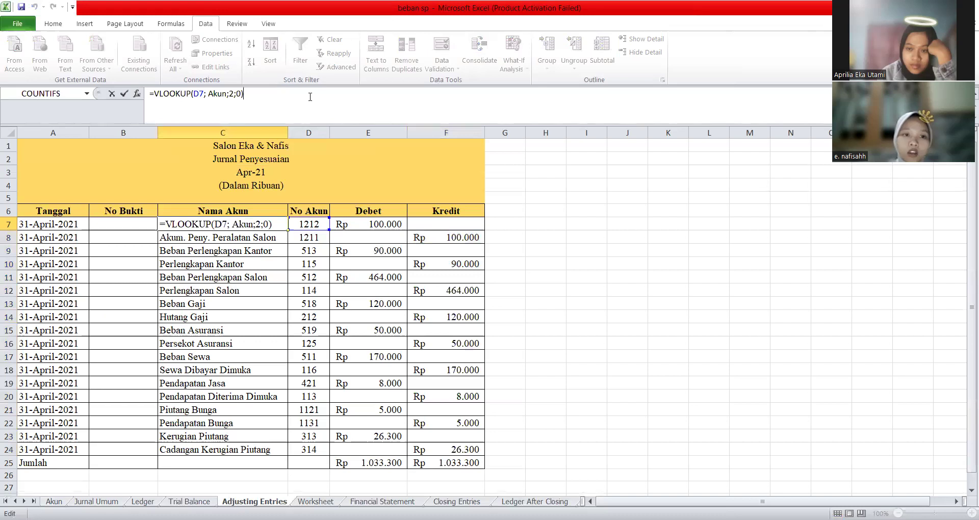
key("Return")
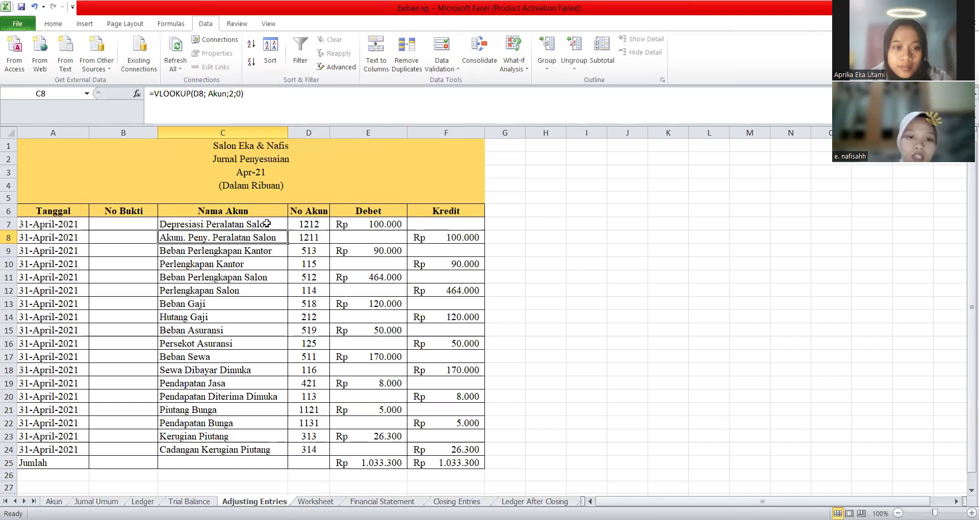
- Select the adjusting entries' account names in rows 7 to 24 to check their range name, then the debit amounts from row 7
left_click_drag(267, 223, 263, 371)
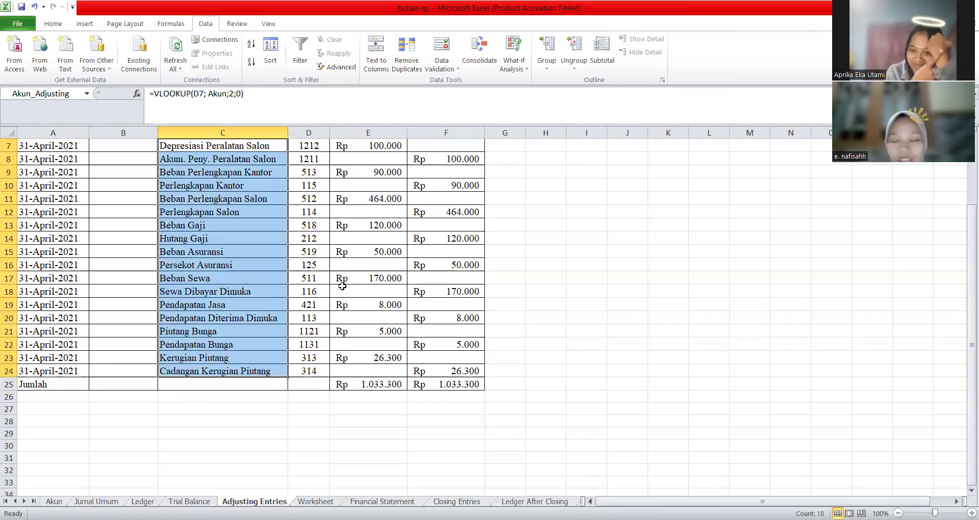
scroll(373, 145, "up", 2)
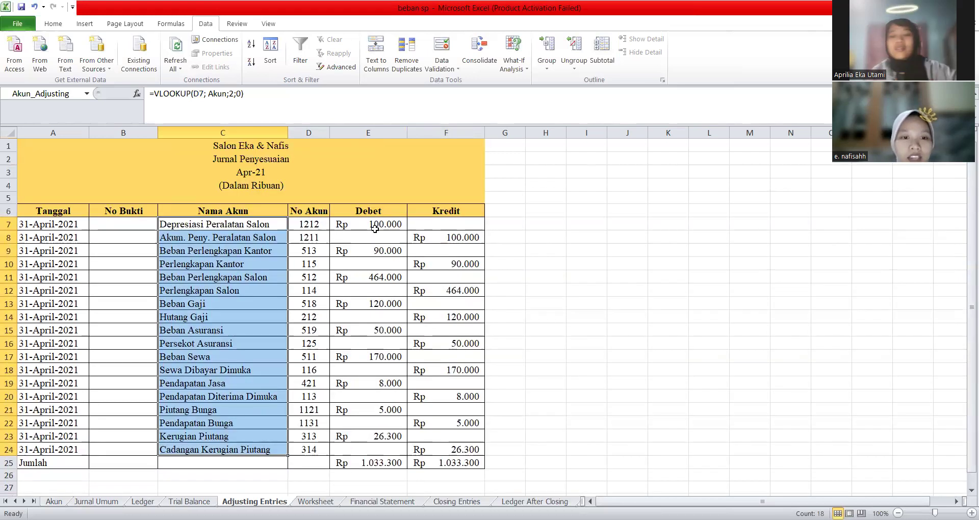
left_click_drag(374, 228, 386, 379)
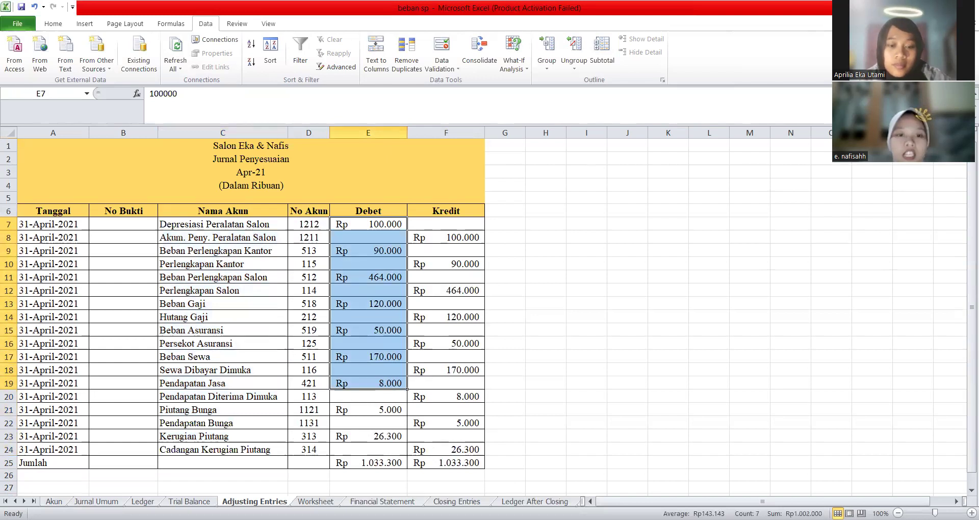
- Open the Worksheet sheet and inspect the Neraca Saldo debit formula in the Piutang row that links to the trial balance
left_click(316, 501)
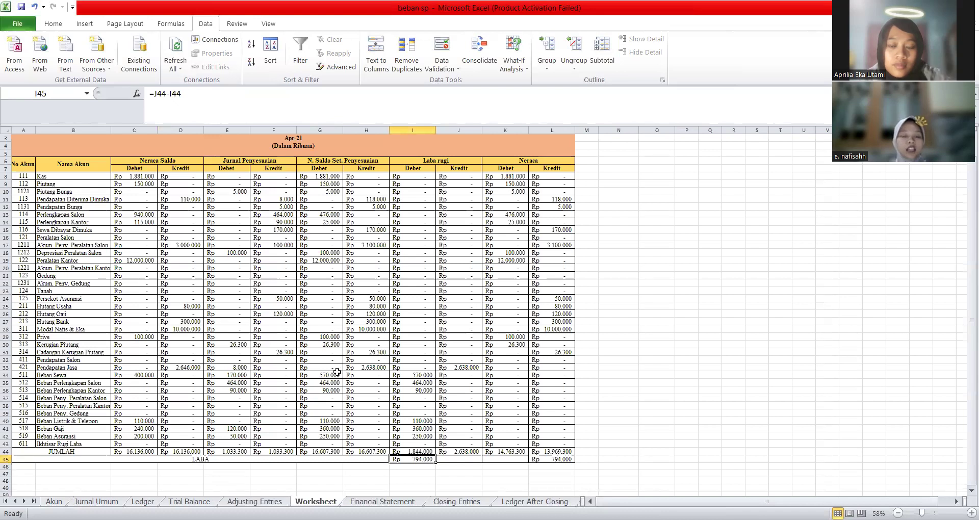
scroll(337, 372, "up", 1)
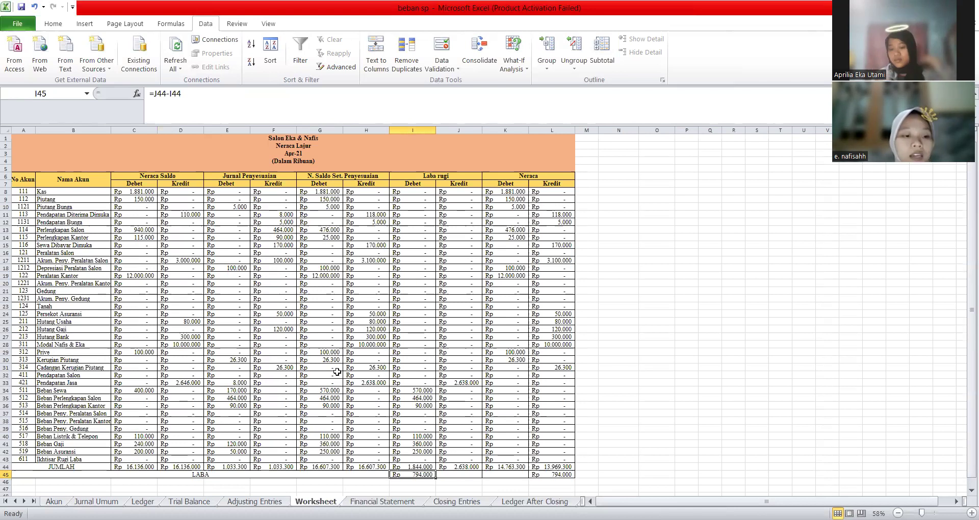
left_click(141, 178)
left_click(145, 200)
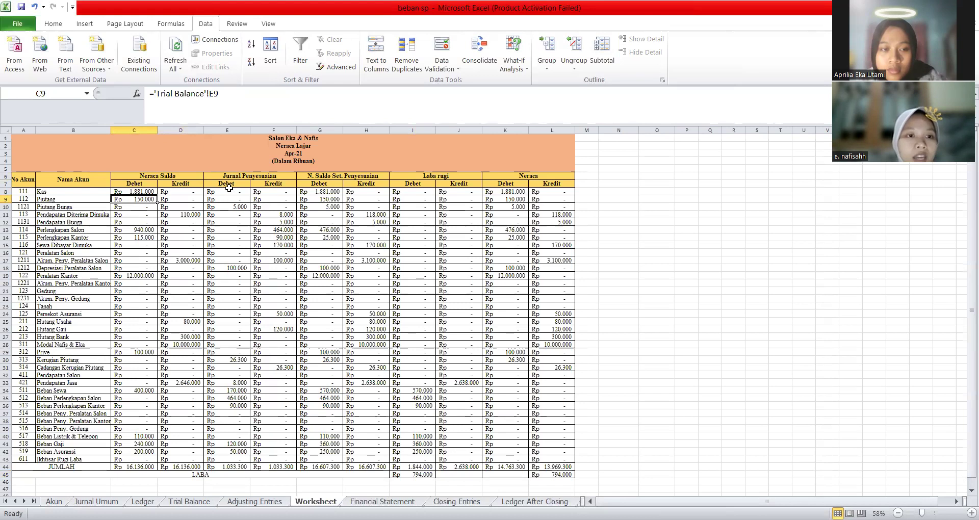
- Inspect the SUMIF formulas in the Kas row's Jurnal Penyesuaian debit and credit cells, E8 and F8
left_click(230, 192)
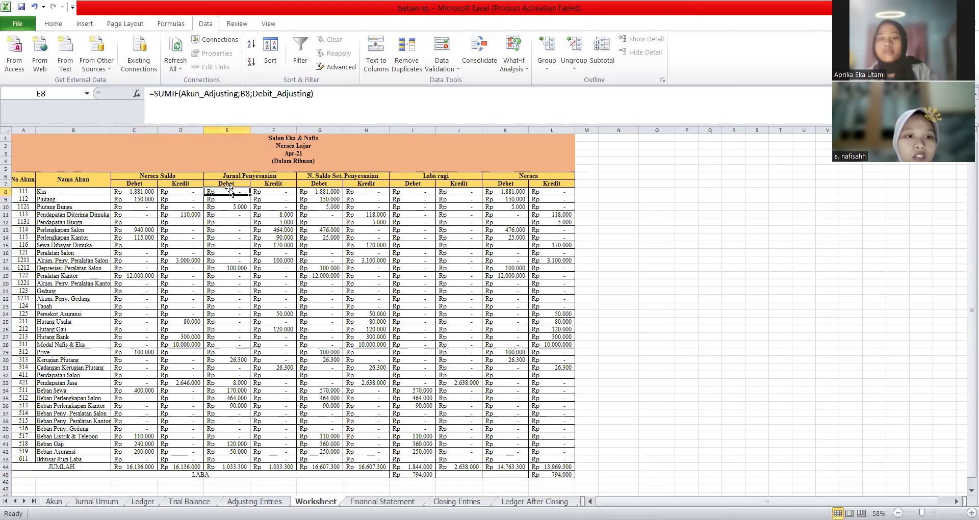
left_click(333, 92)
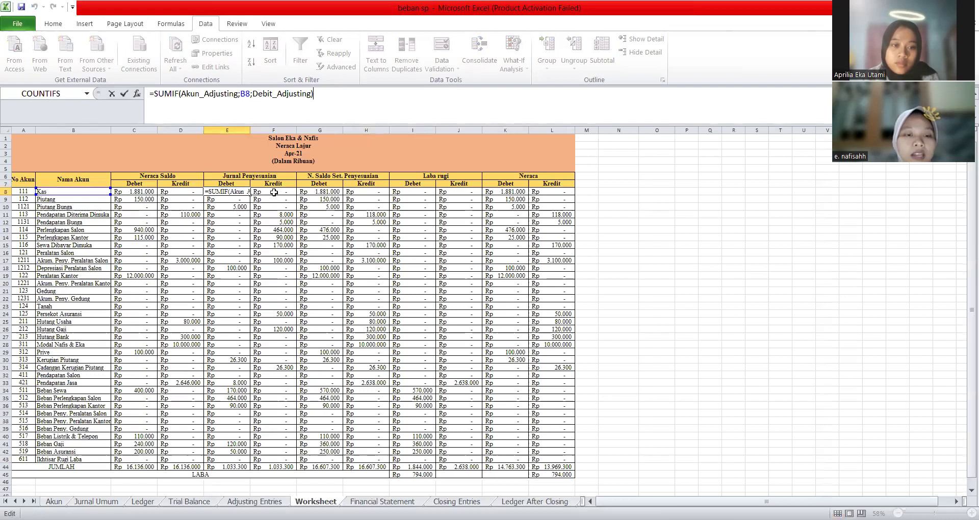
left_click(274, 193)
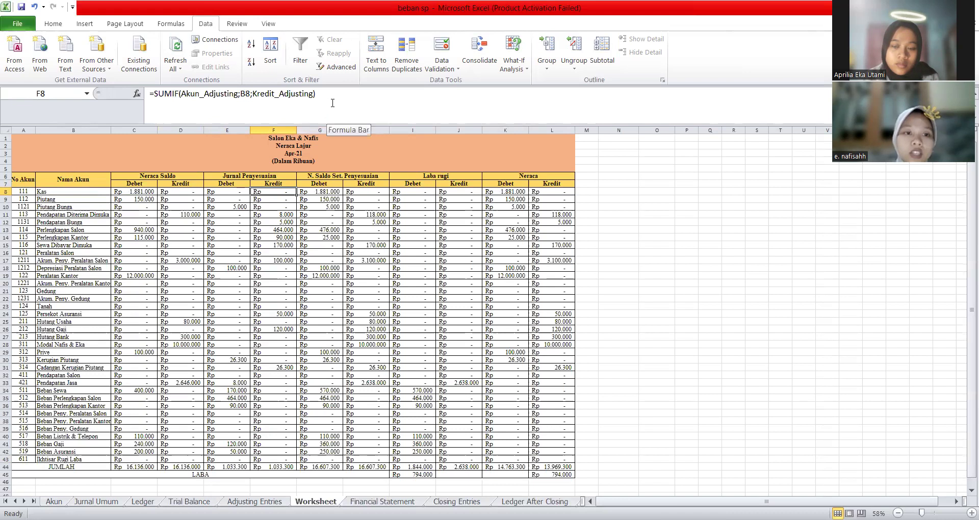
- Inspect the IF formulas in the Kas row's adjusted balance debit and credit cells, G8 and H8
left_click(319, 193)
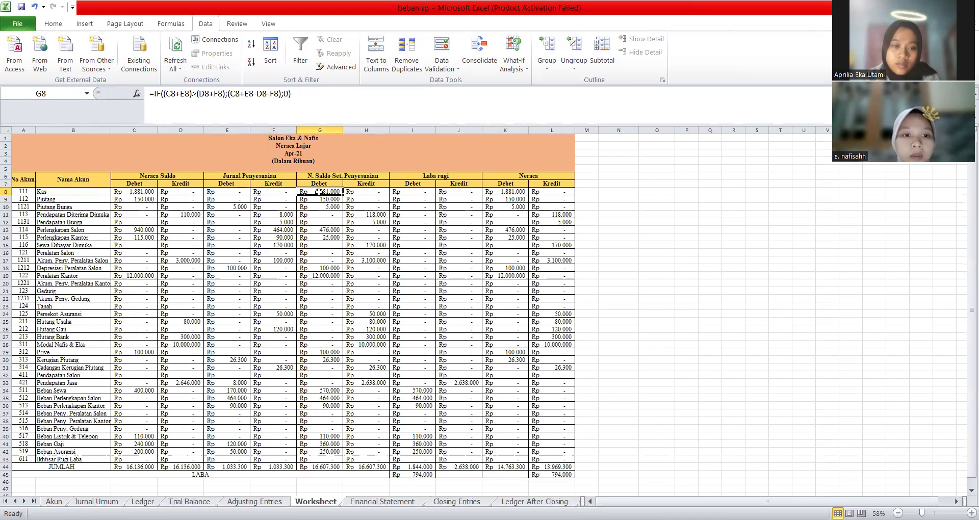
left_click(360, 101)
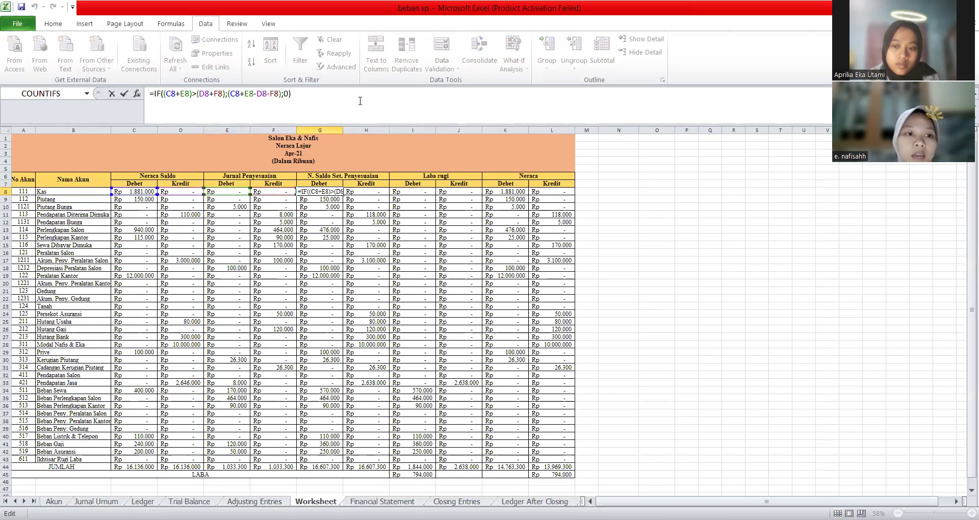
key("Return")
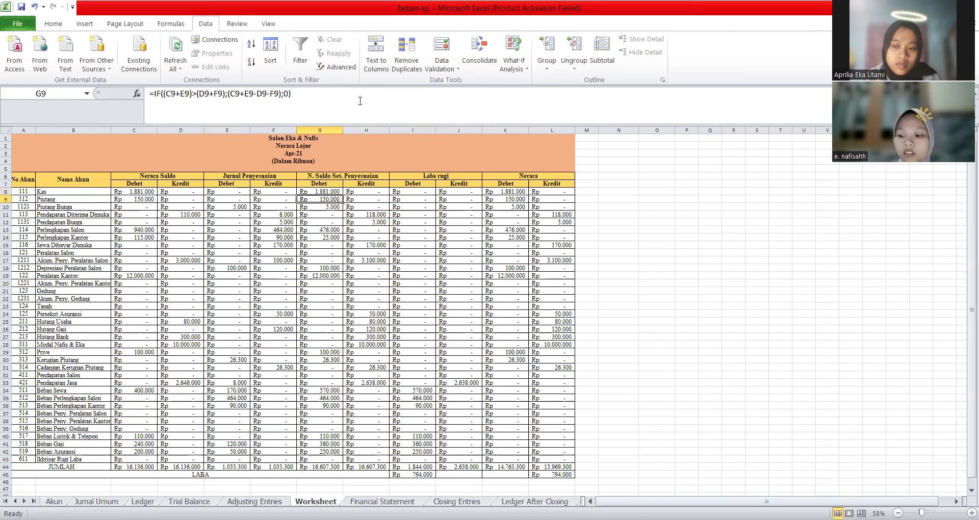
left_click(375, 191)
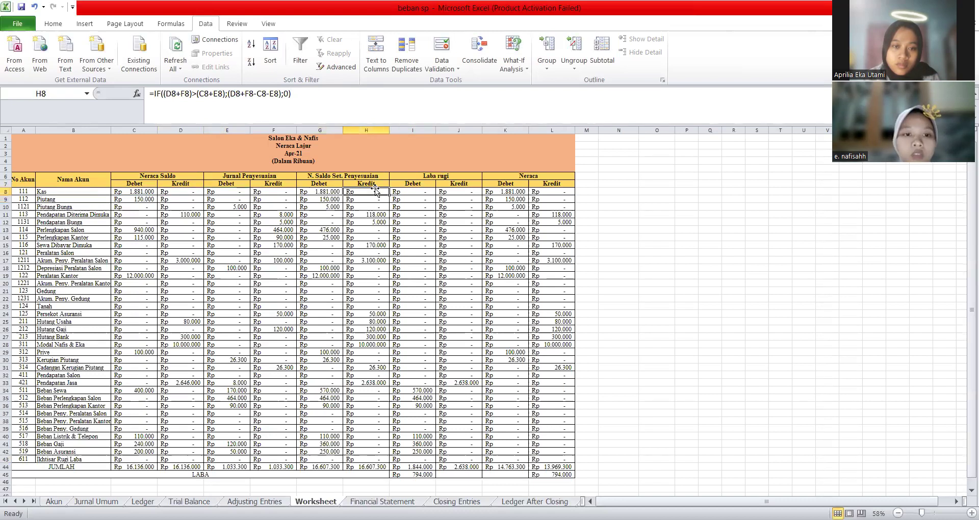
left_click(404, 93)
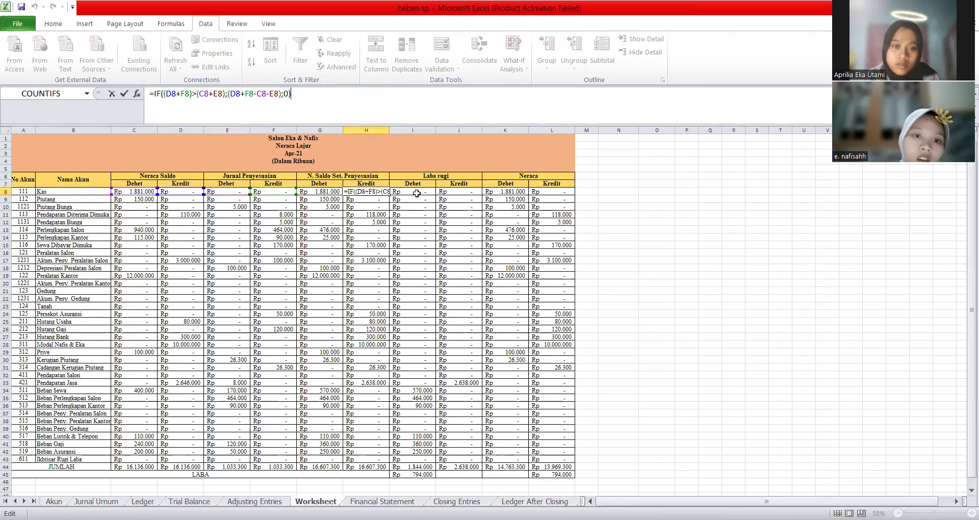
- Inspect the IF and LEFT formulas in the Kas row's Laba rugi and Neraca cells, I8 through L8
left_click(417, 192)
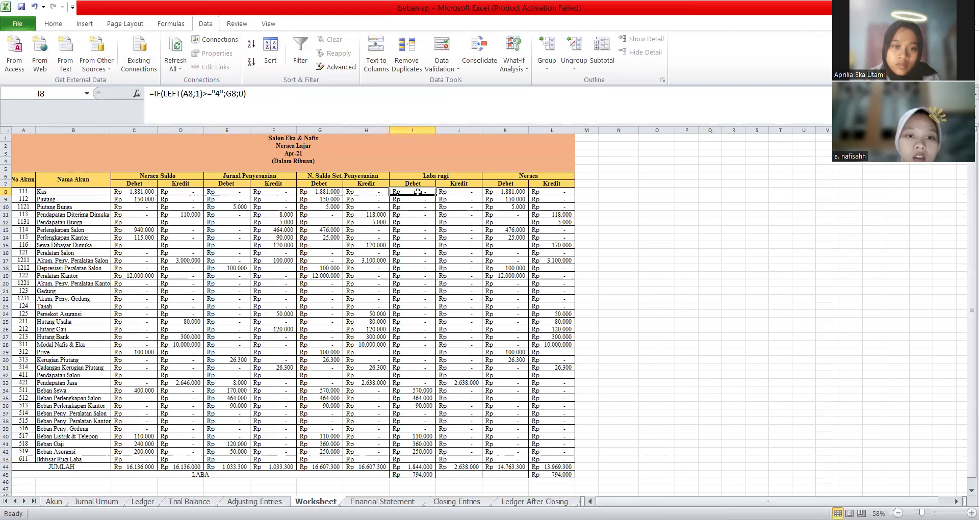
left_click(416, 104)
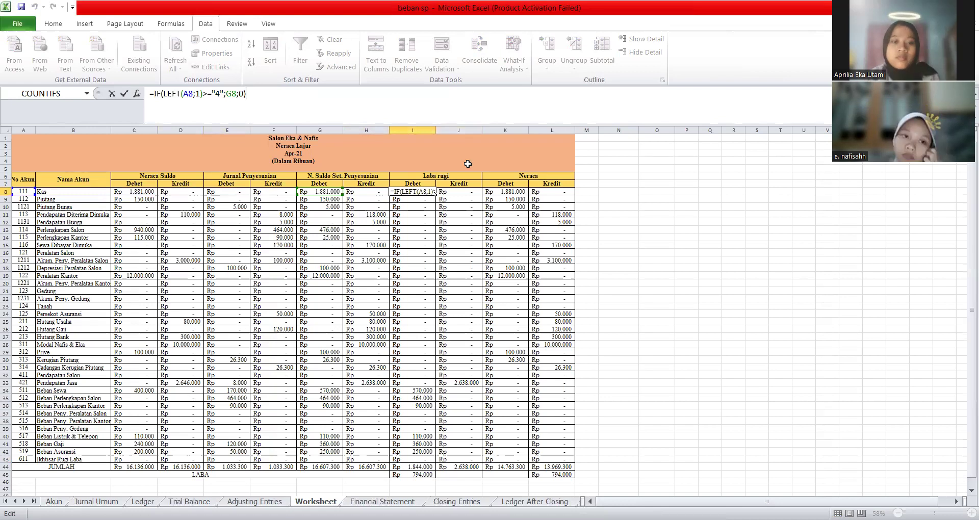
left_click(468, 192)
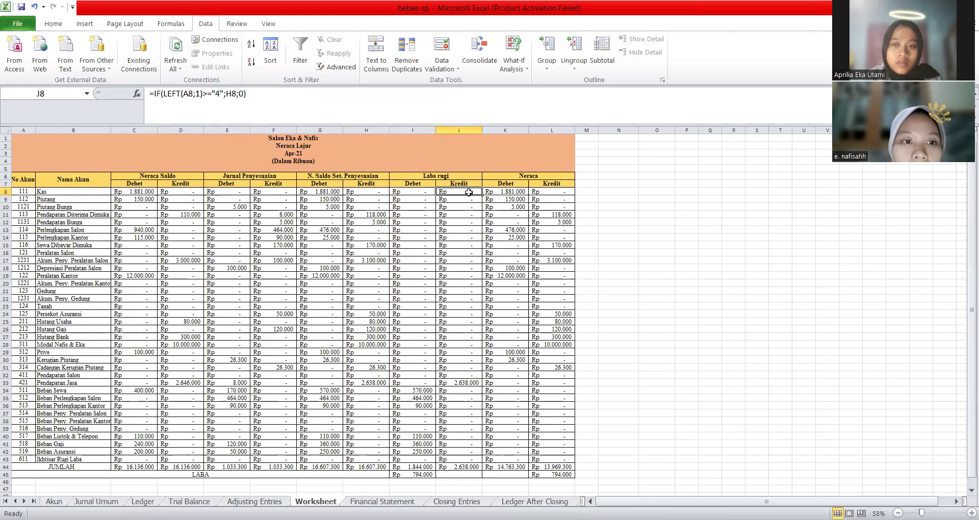
key("Right")
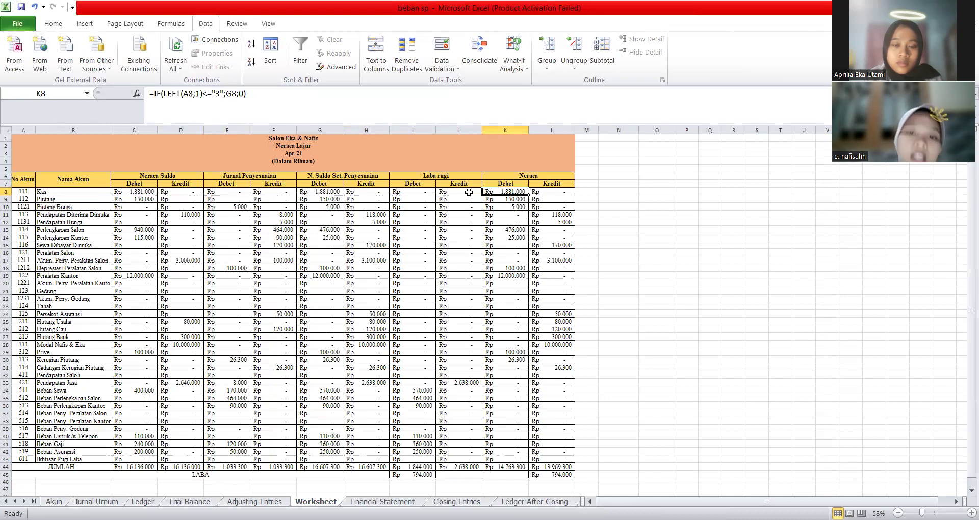
key("Right")
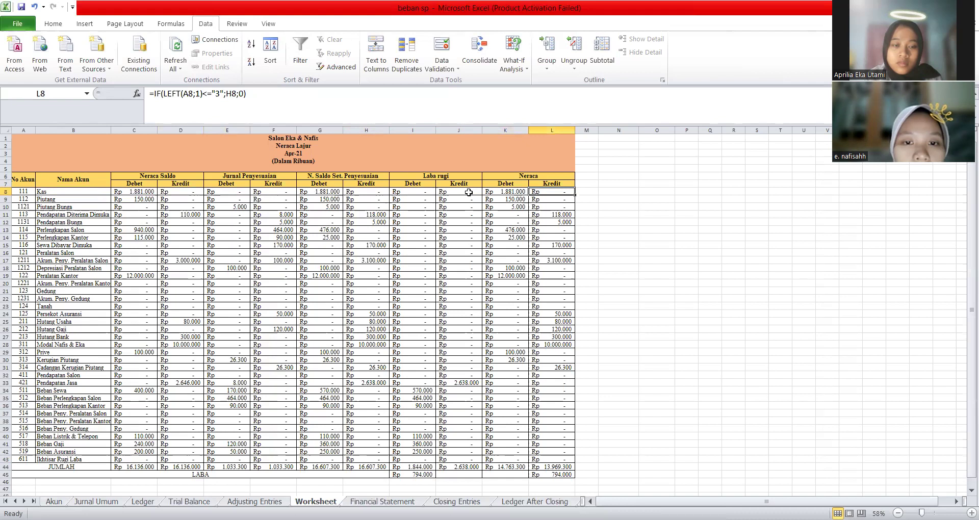
- Check the worksheet's JUMLAH and LABA rows and inspect the profit formula in cell I45
scroll(468, 193, "down", 1)
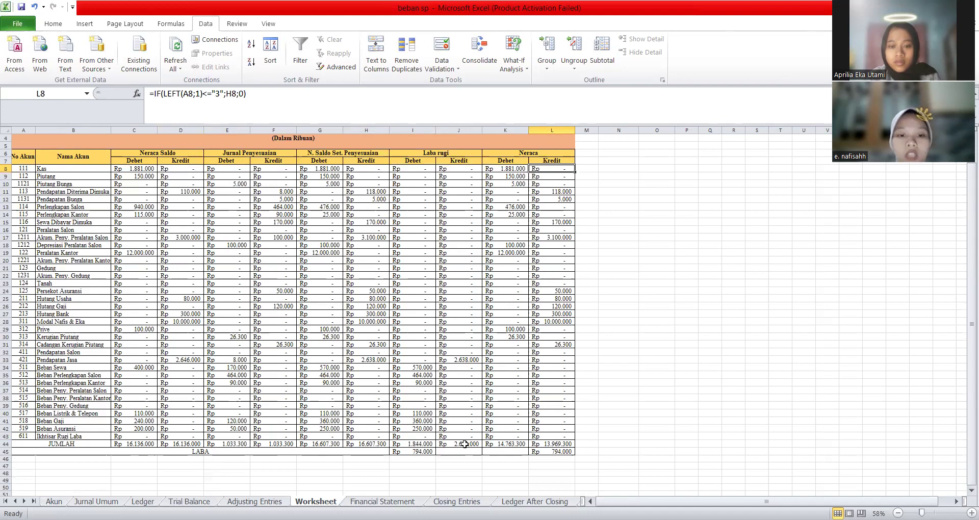
left_click(426, 450)
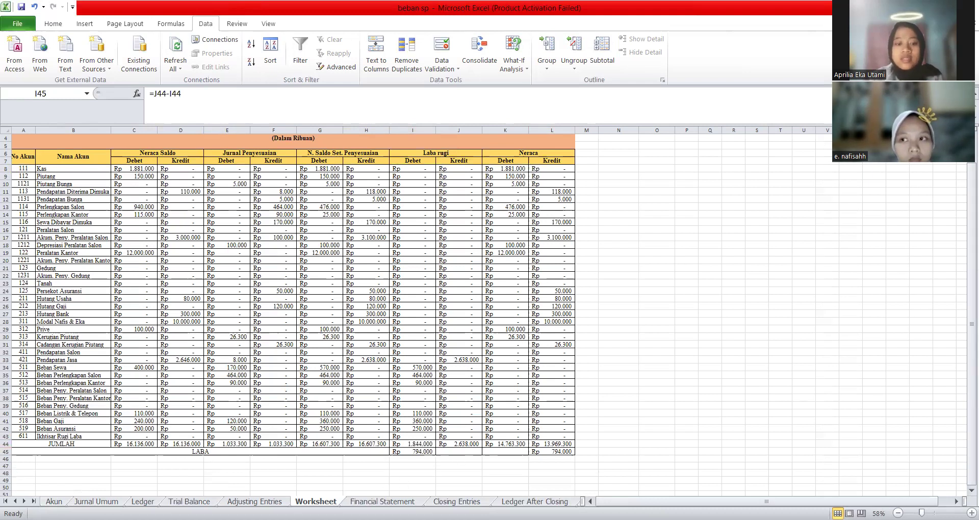
left_click(435, 452)
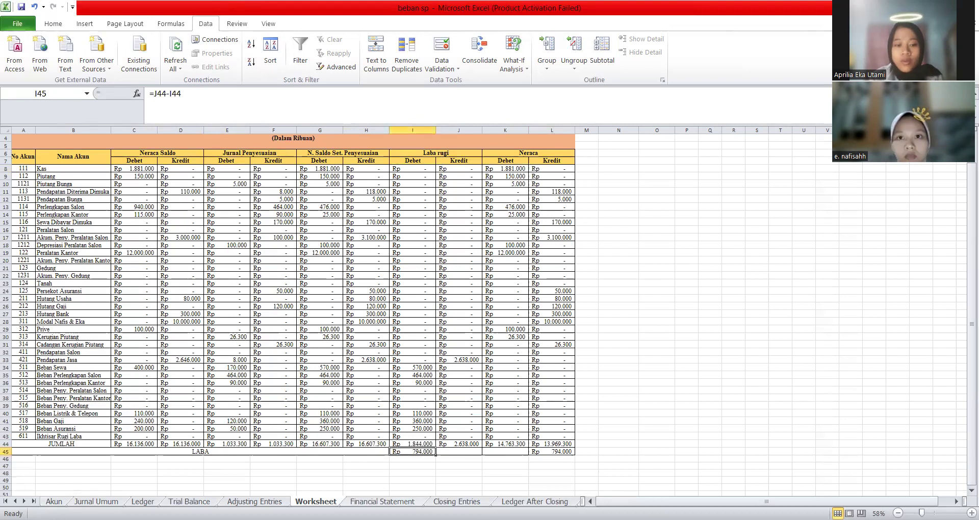
- View the Laporan Laba Rugi on the Financial Statement sheet and compare it with the Worksheet sheet
key("ctrl+Page_Down")
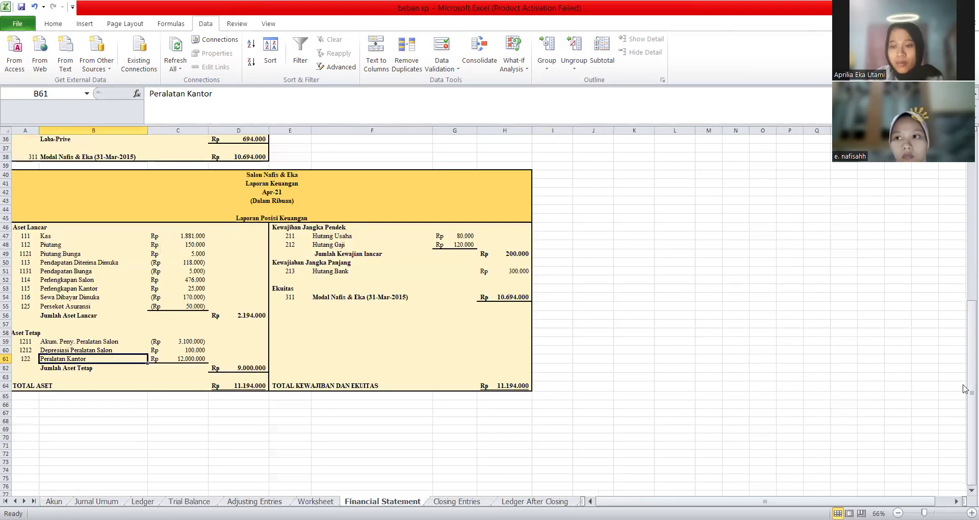
left_click_drag(965, 388, 969, 336)
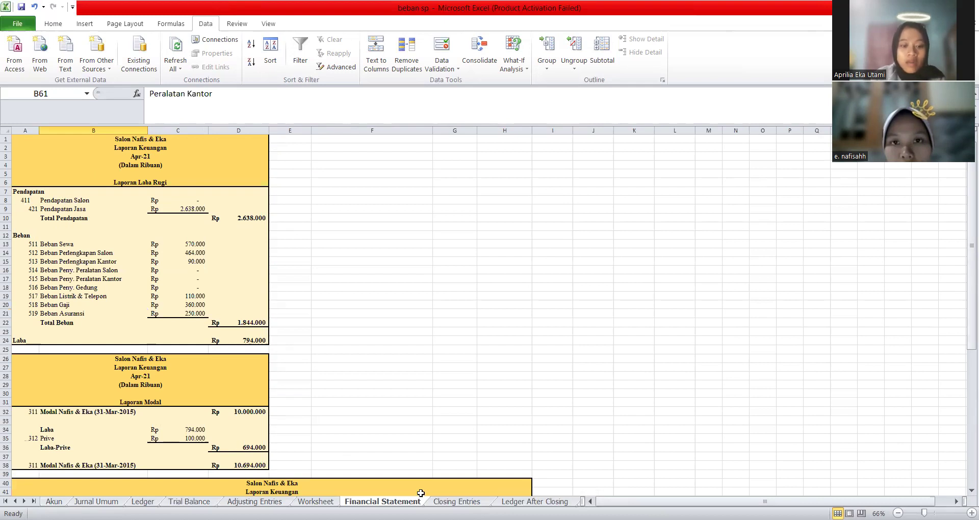
key("ctrl+Page_Up")
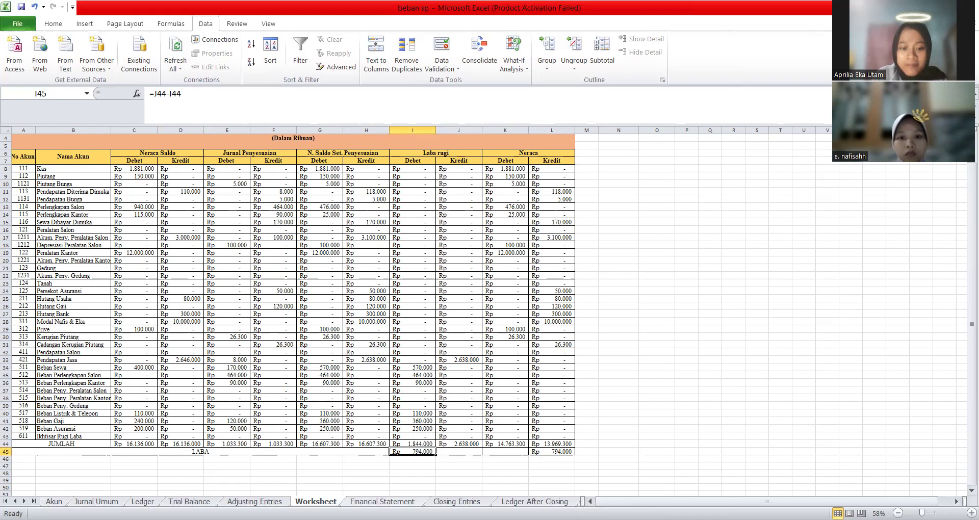
key("ctrl+Page_Down")
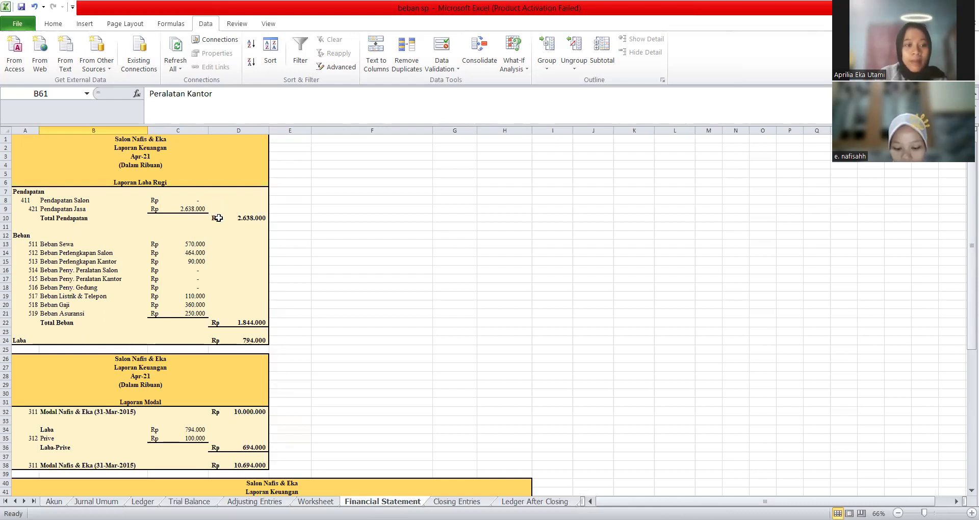
- Read through the Laporan Laba Rugi and Laporan Modal down to the start of the Laporan Posisi Keuangan
left_click(380, 303)
key("Down")
key("Down")
key("Down")
key("Down")
key("Down")
key("Down")
key("Down")
key("Down")
key("Down")
key("Down")
key("Down")
key("Down")
key("Down")
key("Down")
key("Down")
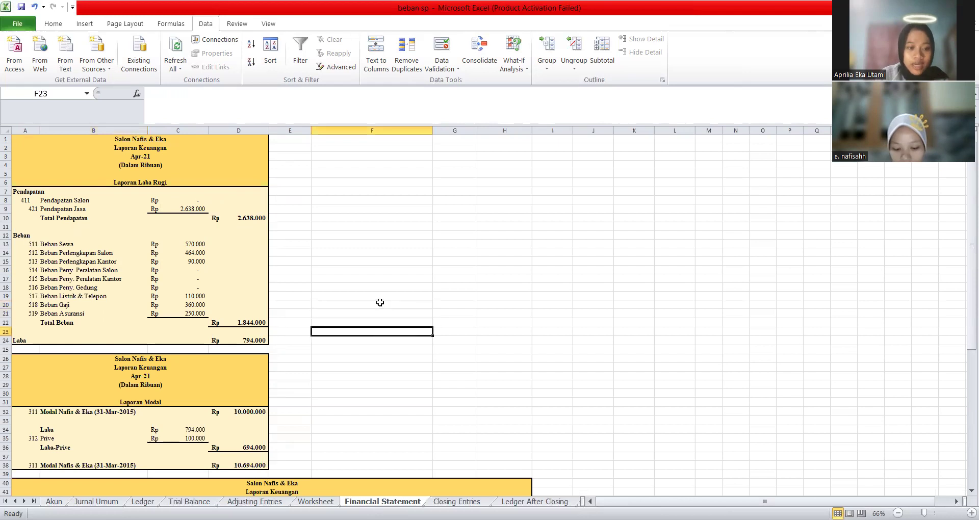
key("Down")
key("Down")
key("Down")
key("Down")
key("Down")
key("Down")
key("Down")
key("Down")
key("Down")
key("Down")
key("Down")
key("Down")
key("Down")
key("Down")
key("Down")
key("Down")
key("Down")
key("Down")
key("Down")
key("Down")
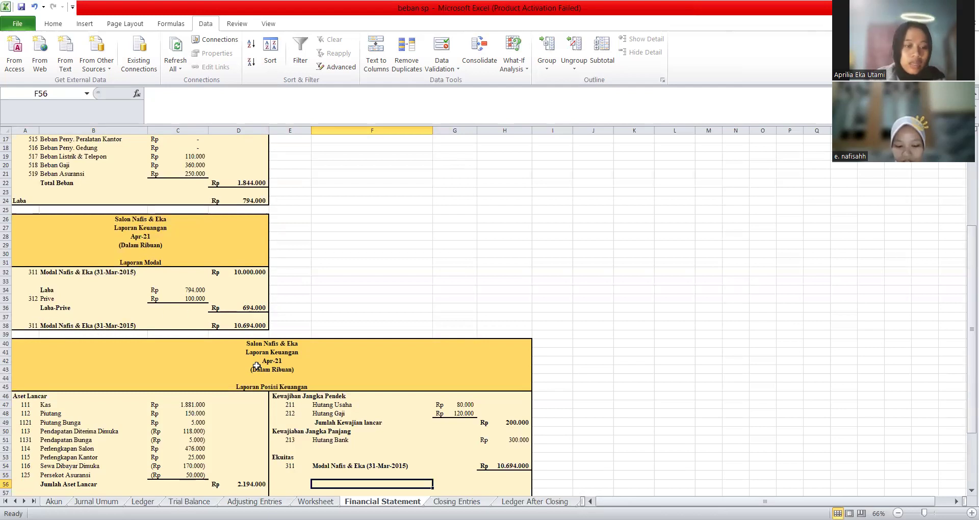
- Examine the Laporan Posisi Keuangan's assets, liabilities and equity down to its total rows
left_click(254, 384)
key("Down")
key("Down")
key("Down")
key("Down")
key("Down")
key("Down")
key("Down")
key("Down")
key("Down")
key("Down")
key("Down")
key("Down")
key("Down")
key("Down")
key("Down")
key("Down")
key("Down")
key("Down")
key("Down")
key("Down")
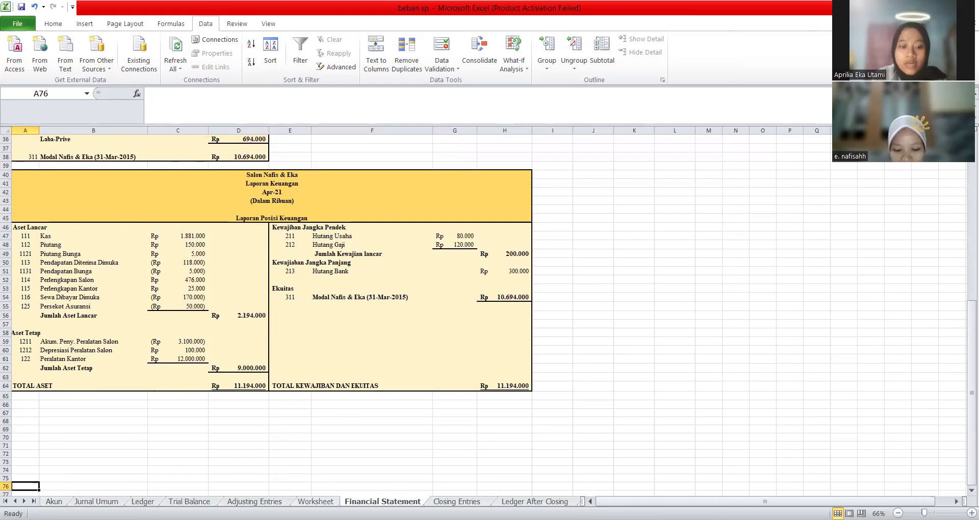
- Return to the Worksheet sheet and highlight the accounts from Beban Sewa to Ikhtisar Rugi Laba with their Neraca Saldo debits
left_click(316, 501)
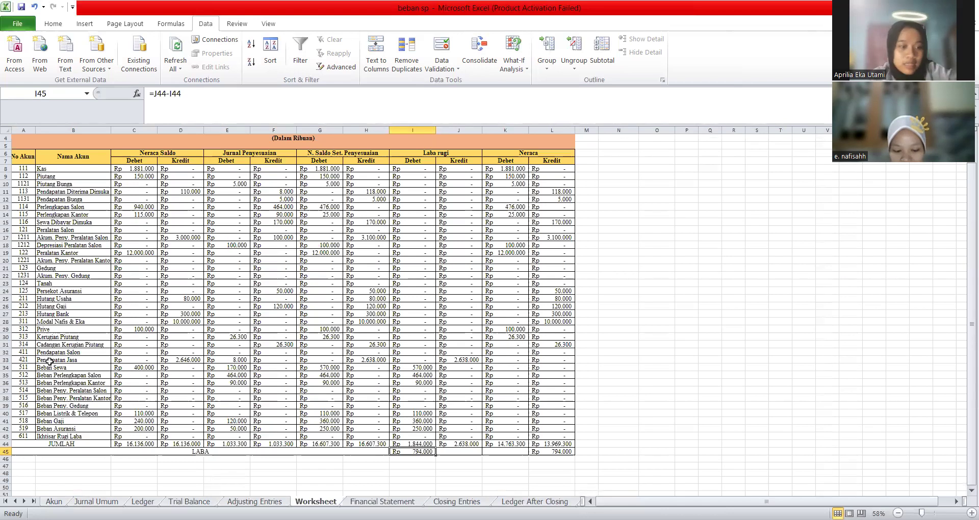
left_click_drag(46, 367, 127, 436)
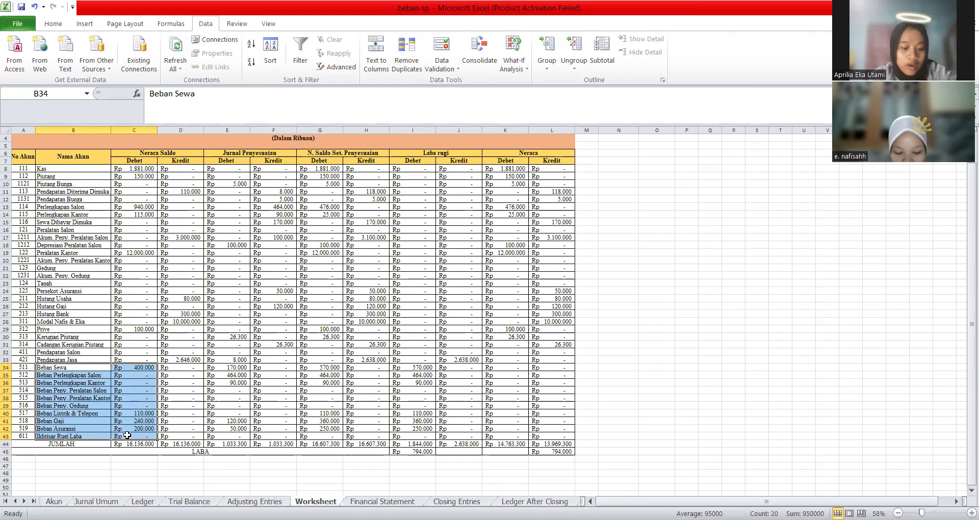
- Copy the accounts from Beban Sewa to Ikhtisar Rugi Laba with their debits and try to paste them as links at B70 on the Financial Statement sheet
key("ctrl+c")
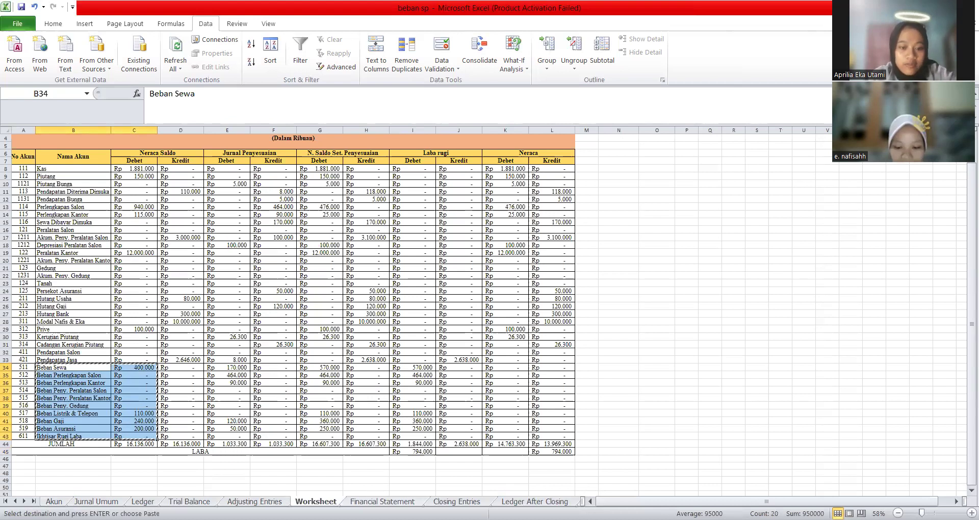
left_click(368, 501)
left_click(91, 439)
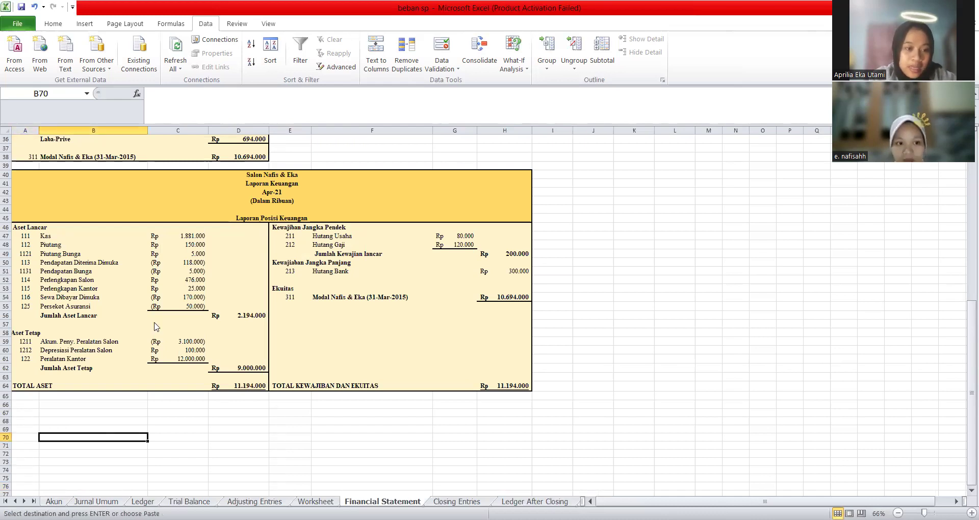
right_click(92, 437)
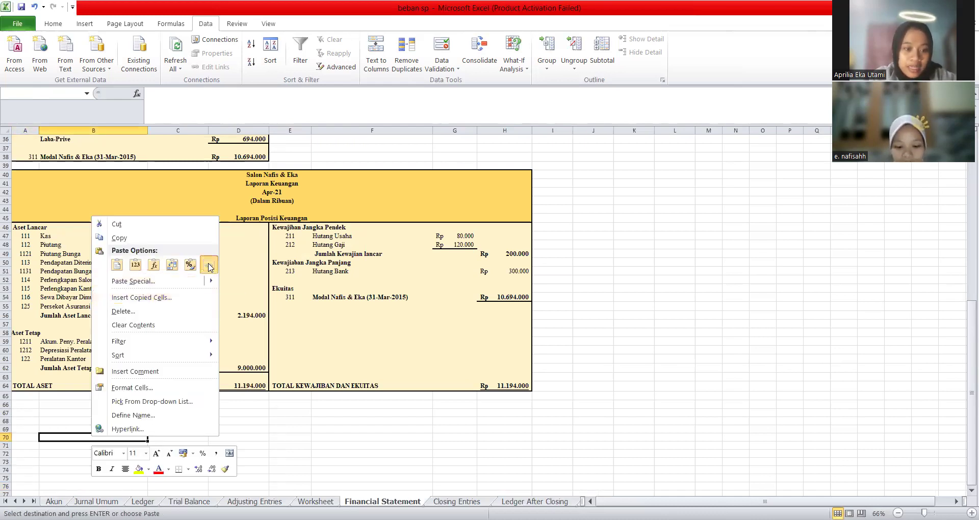
left_click(208, 265)
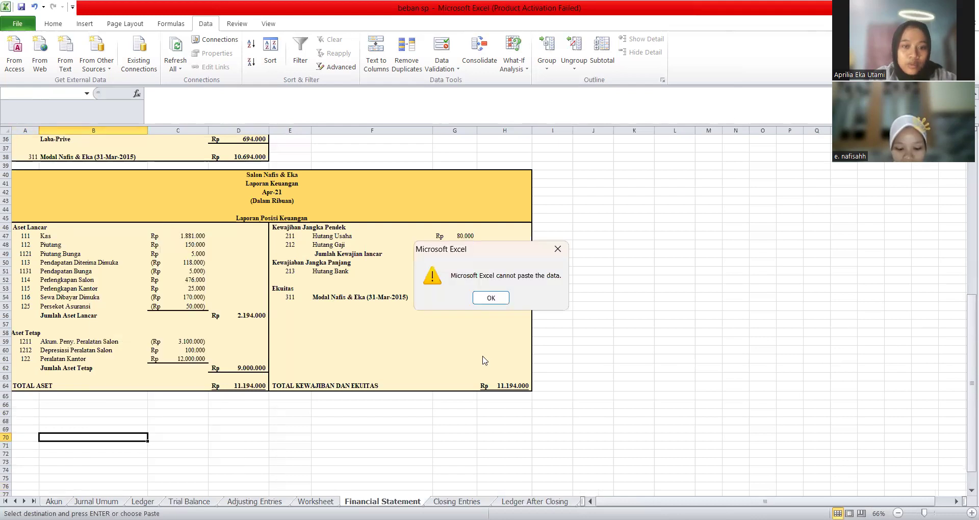
left_click(490, 299)
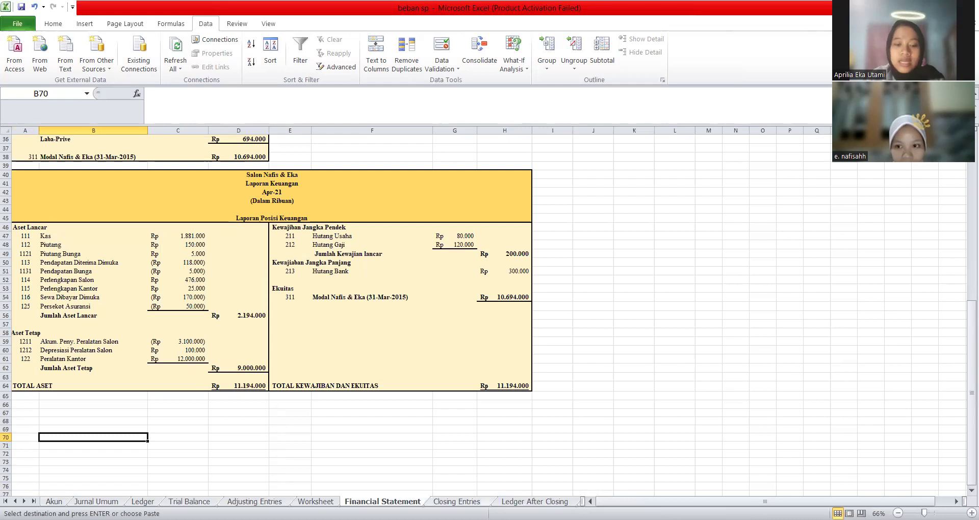
- View the Jurnal Penutup on the Closing Entries sheet and inspect the VLOOKUP formula in B7 for the account name
left_click(456, 501)
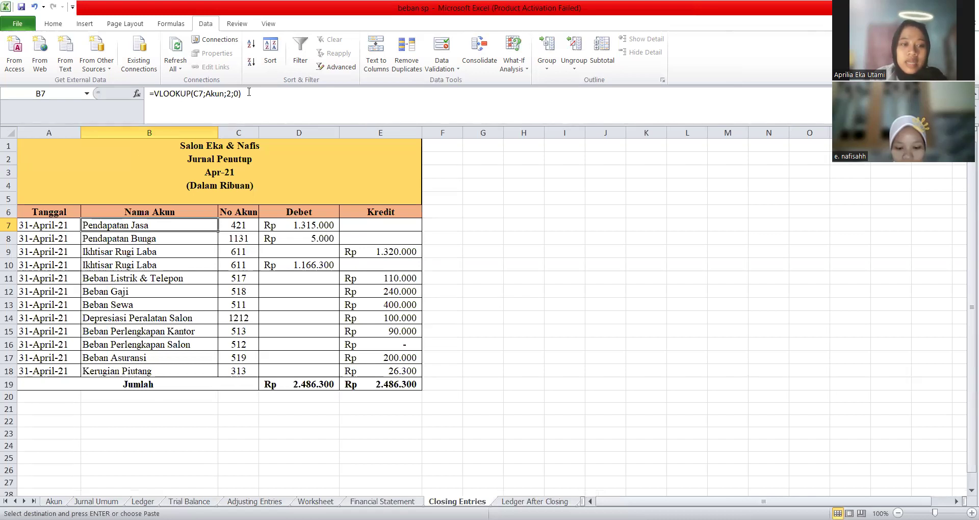
left_click(170, 95)
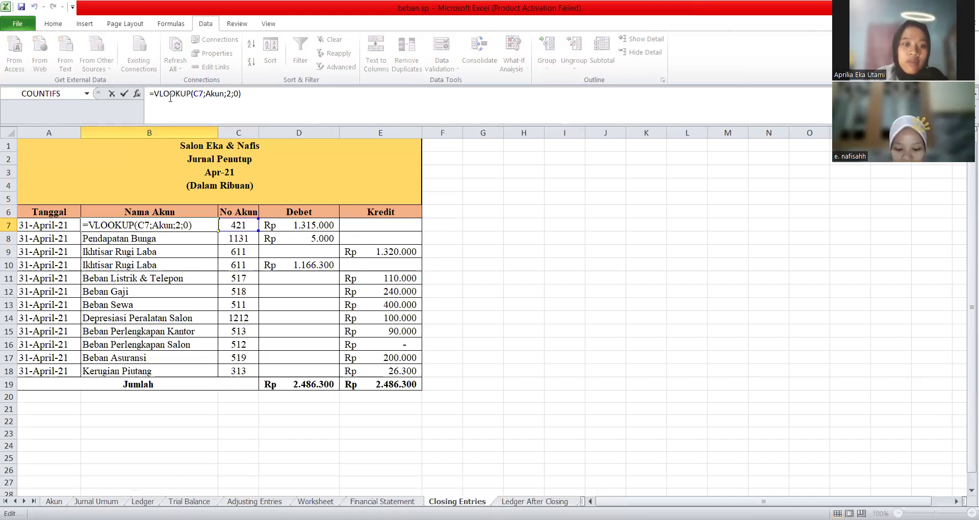
key("Return")
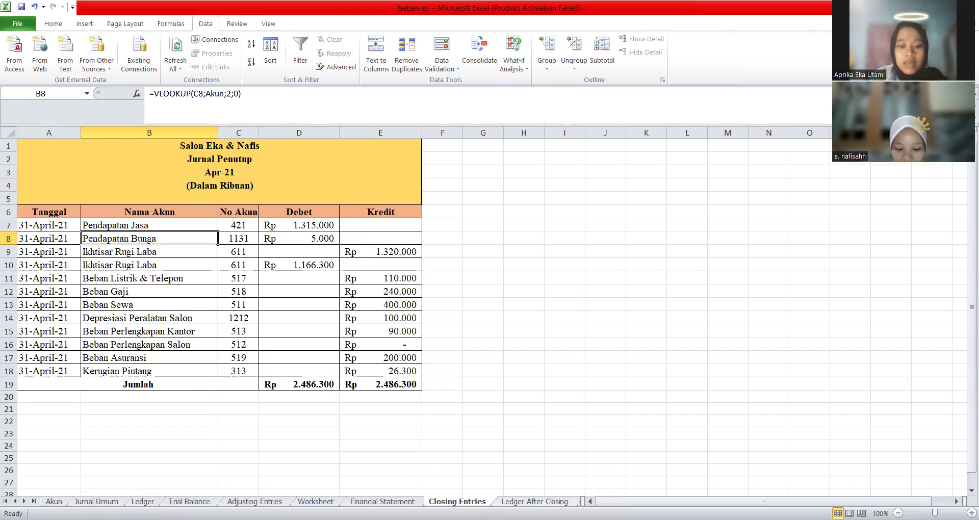
- View the account totals on the Ledger After Closing sheet and select the Persekot Asuransi Total cell
key("ctrl+Page_Down")
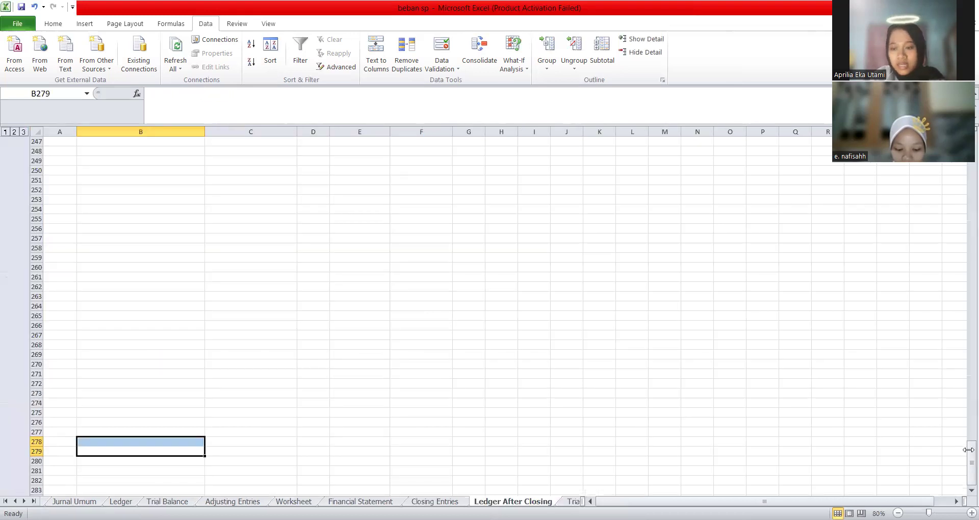
left_click_drag(965, 452, 965, 449)
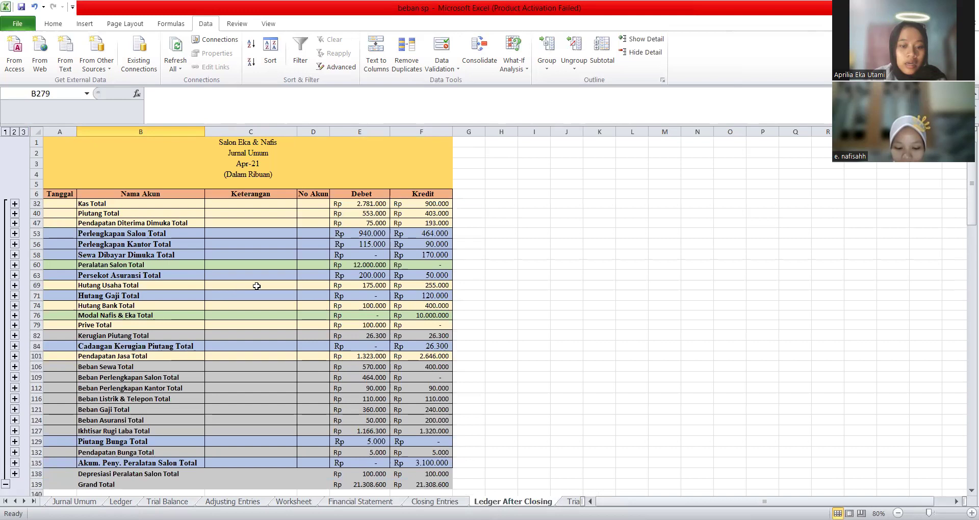
left_click(145, 275)
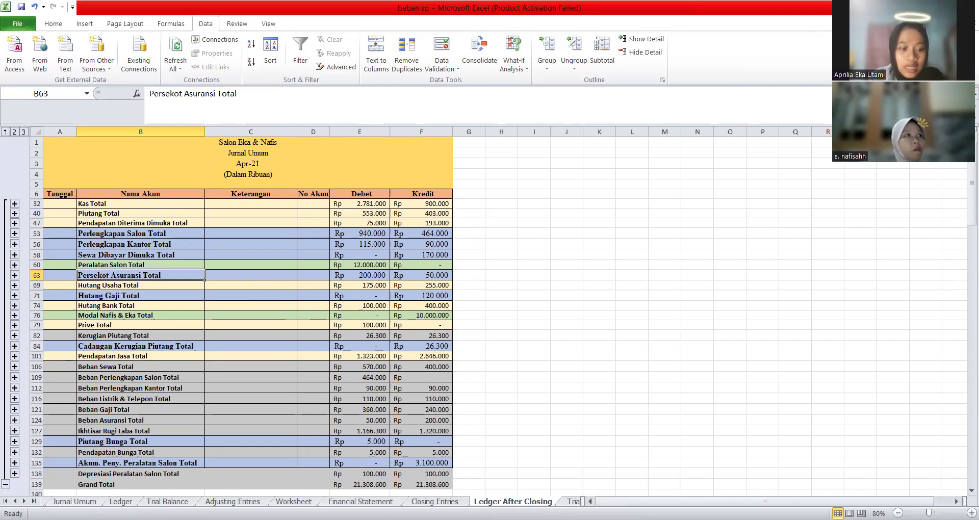
- Show the Move or Copy options for the Jurnal Umum sheet, close them unapplied and return to the Ledger After Closing sheet
right_click(78, 514)
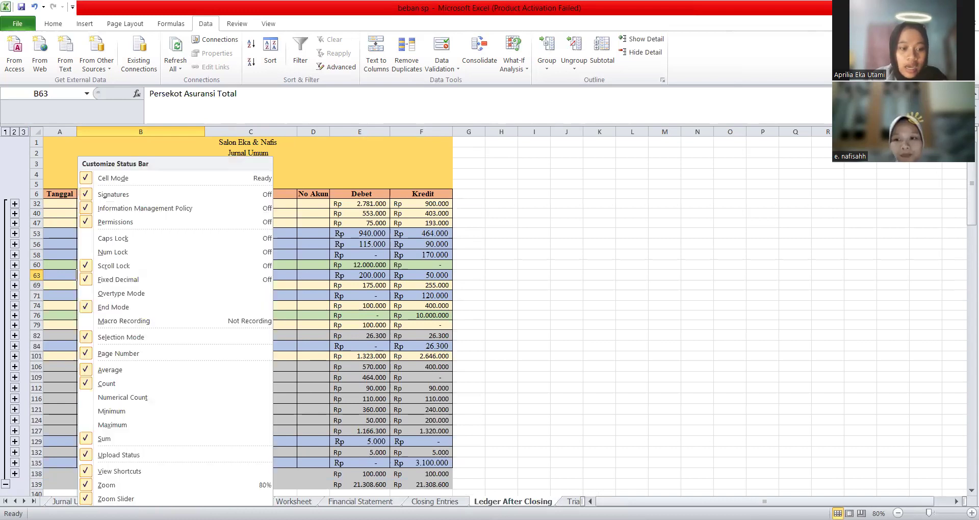
right_click(67, 501)
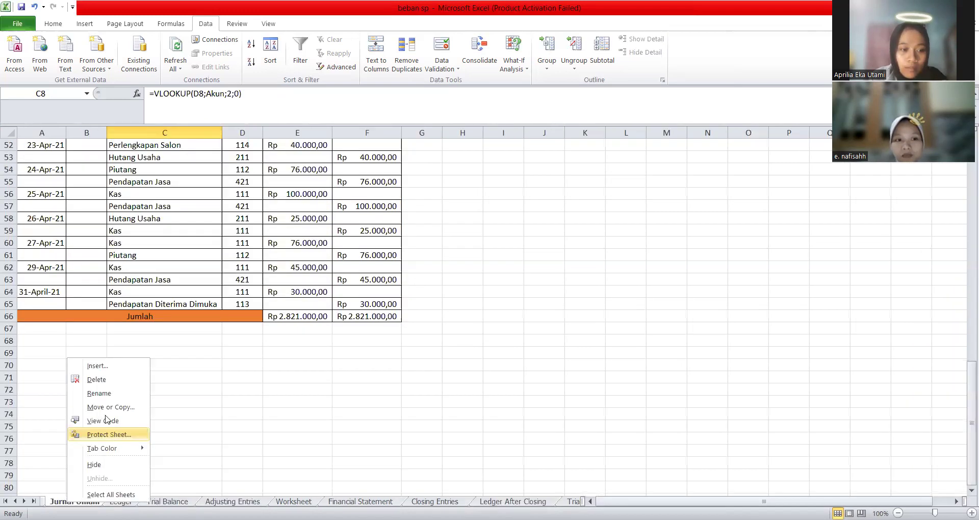
left_click(136, 414)
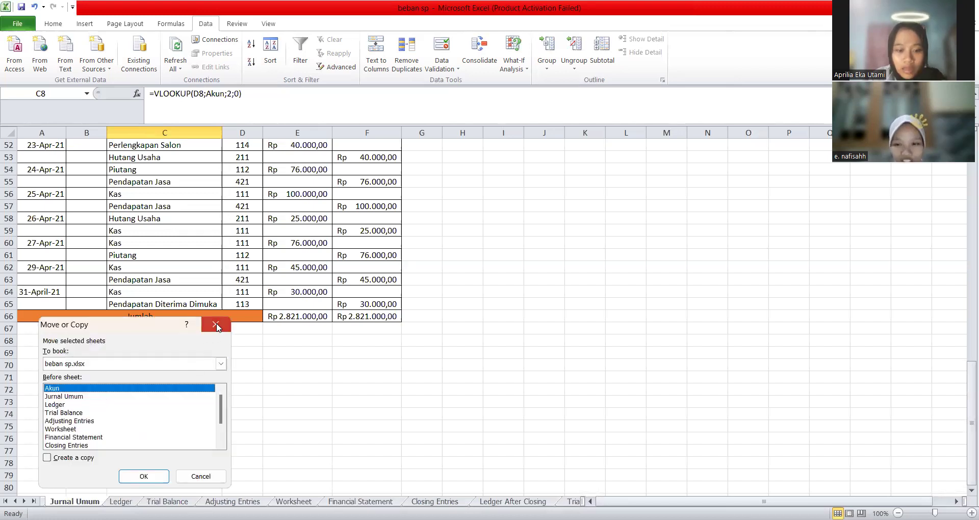
key("Escape")
left_click(513, 501)
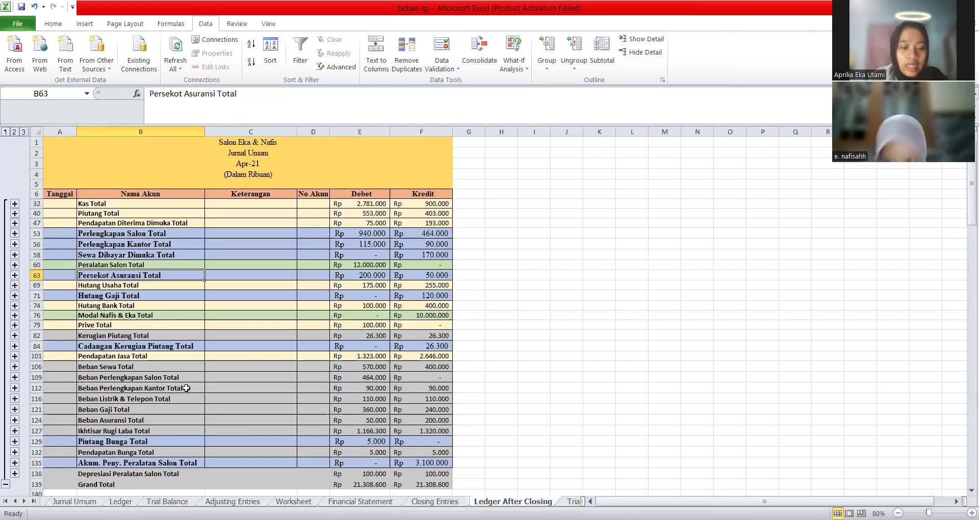
- Review the Adjusting Entries, Worksheet, Financial Statement and Closing Entries sheets in turn, ending on the Ledger After Closing sheet
left_click(233, 501)
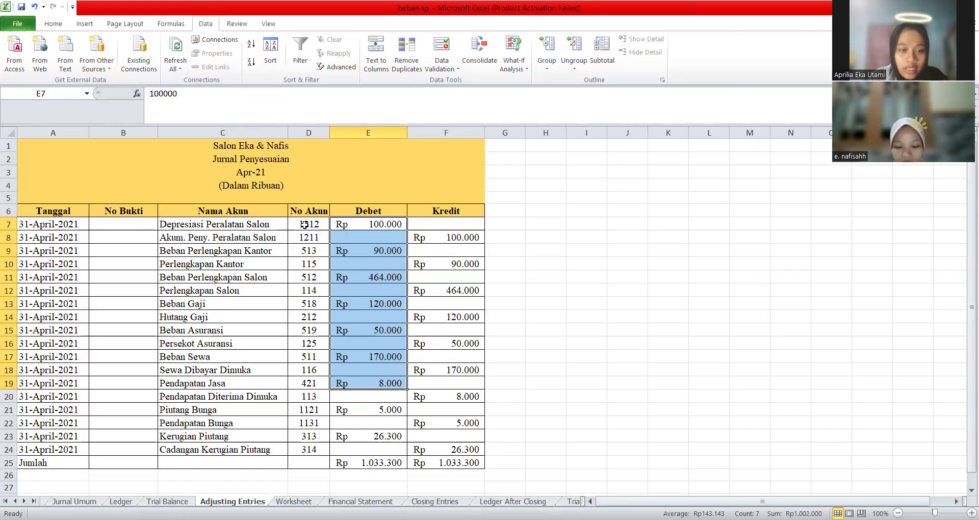
key("ctrl+Page_Down")
key("ctrl+Page_Down")
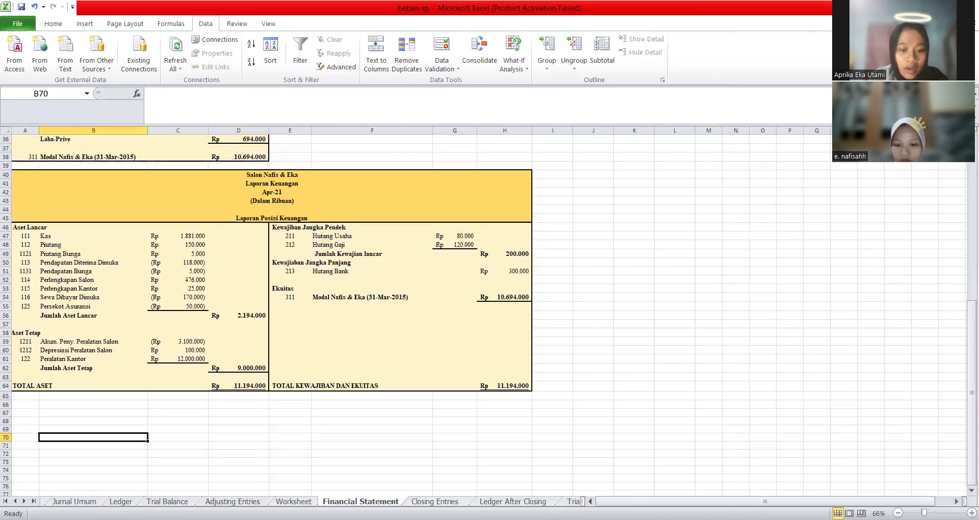
key("ctrl+Page_Down")
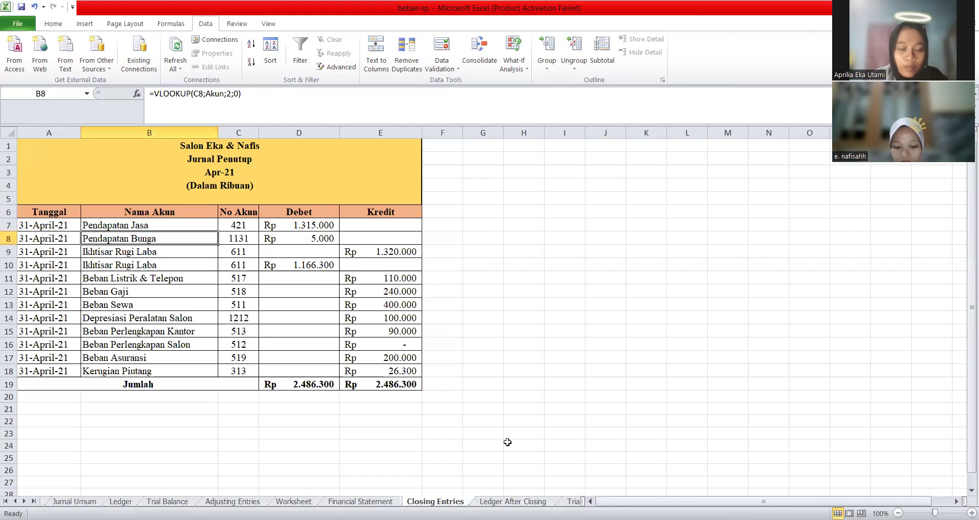
key("ctrl+Page_Down")
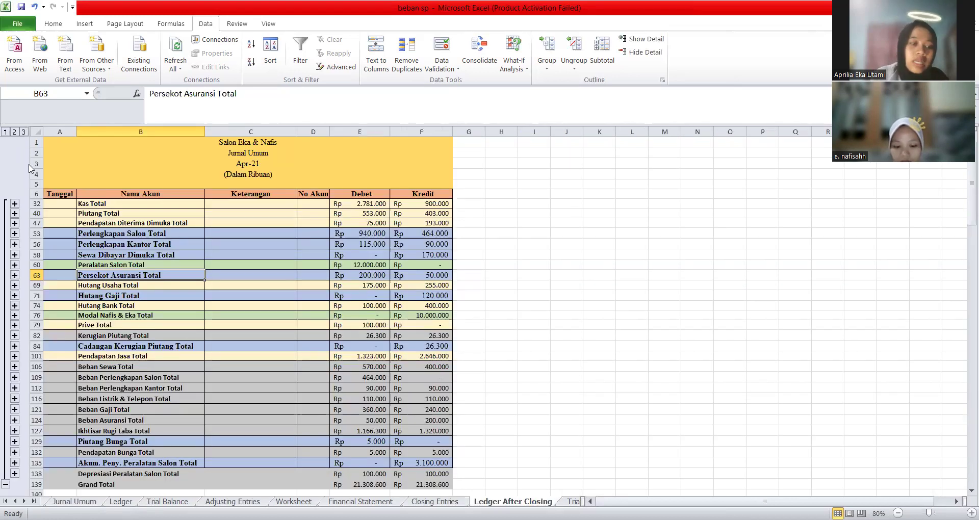
- Select the ledger table from the header row to Beban Asuransi Total and review its Sort and Subtotal settings without applying them
left_click_drag(52, 194, 449, 422)
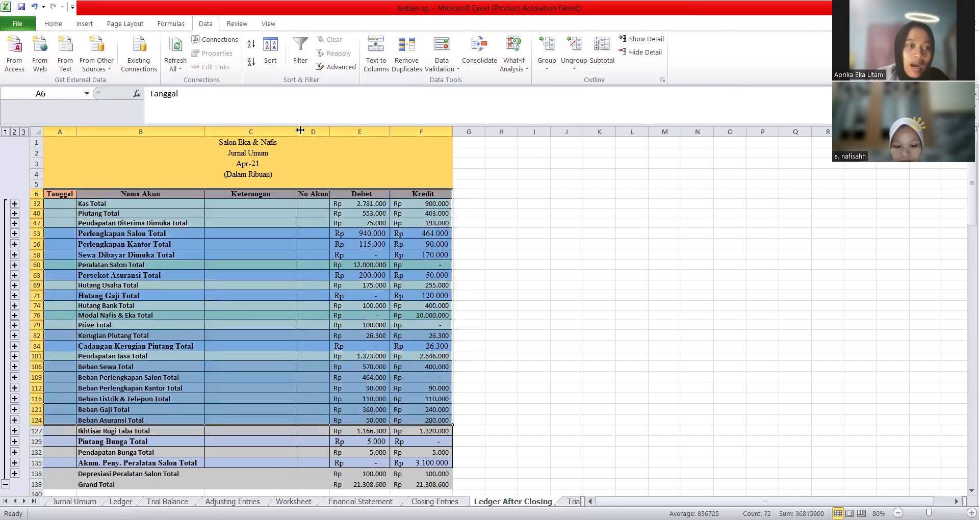
left_click(47, 25)
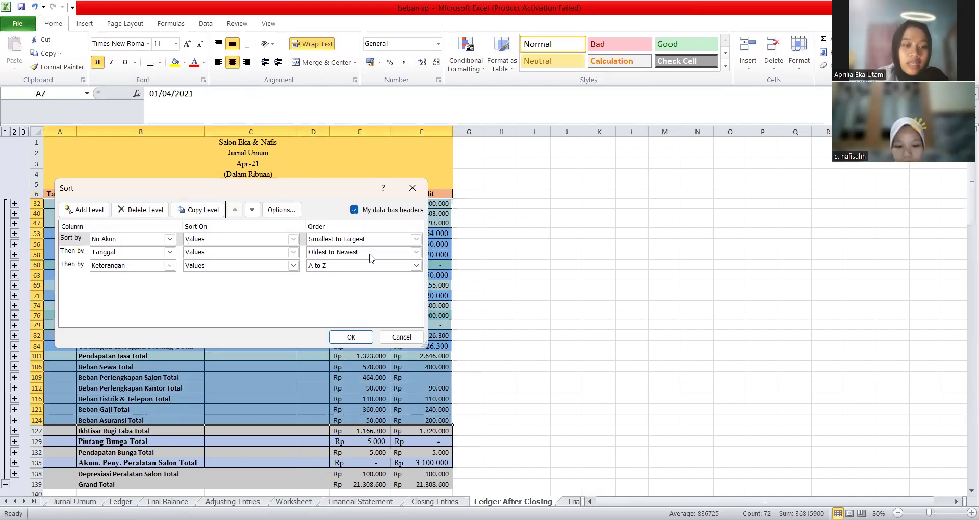
left_click(401, 338)
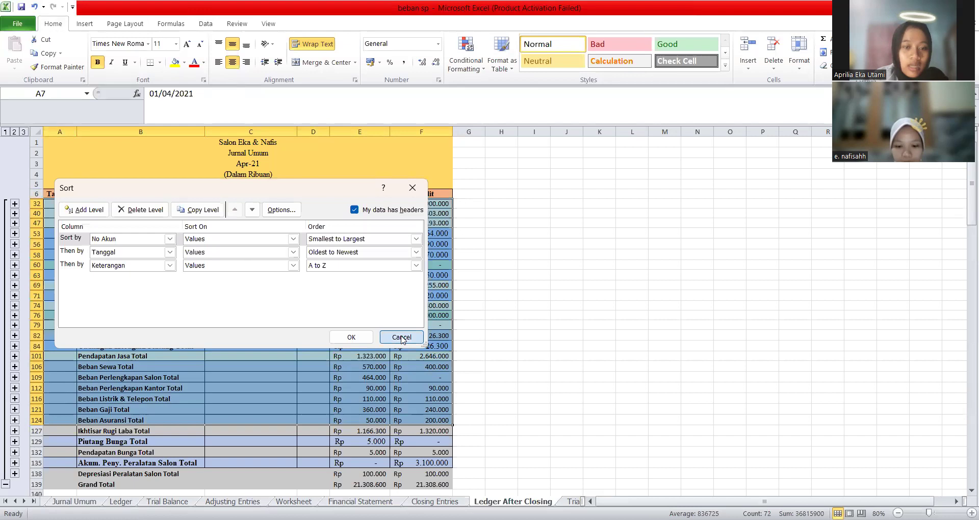
left_click(203, 25)
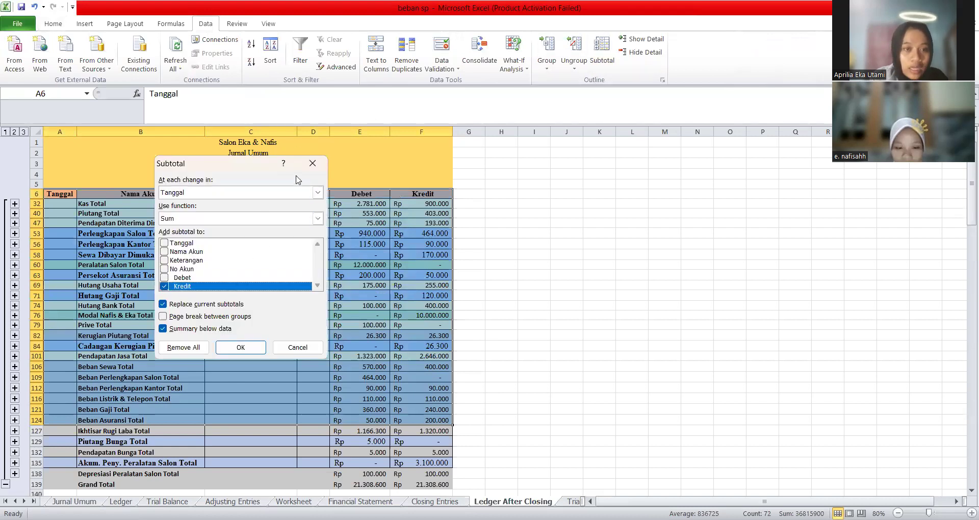
left_click(316, 165)
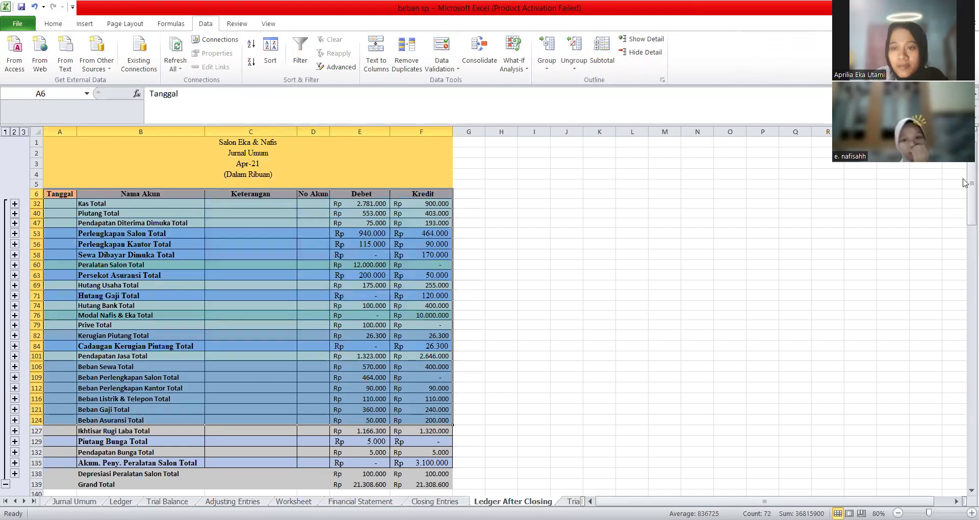
- Highlight the Akun_Ledger2 range of account names below the Grand Total, followed by the debit amounts from Kas to Pendapatan Bunga
left_click_drag(968, 222, 959, 482)
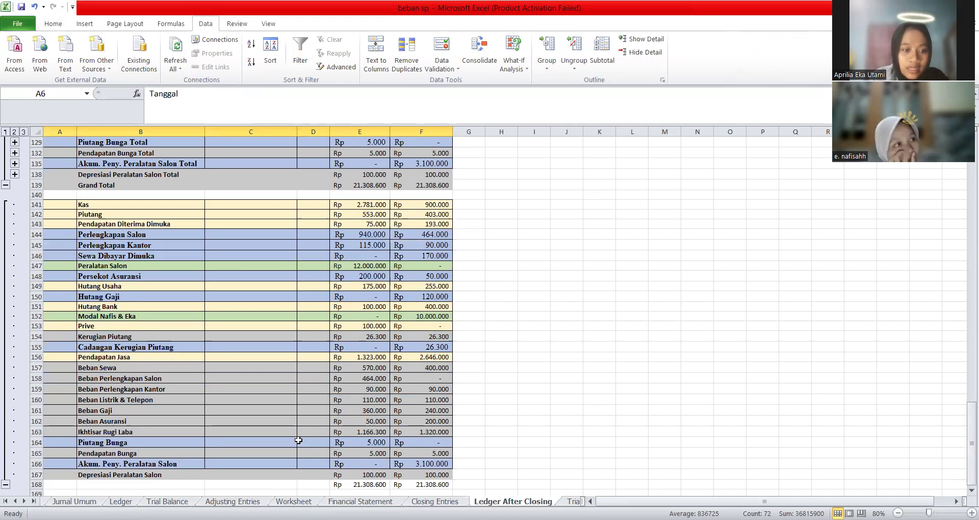
left_click_drag(141, 205, 154, 463)
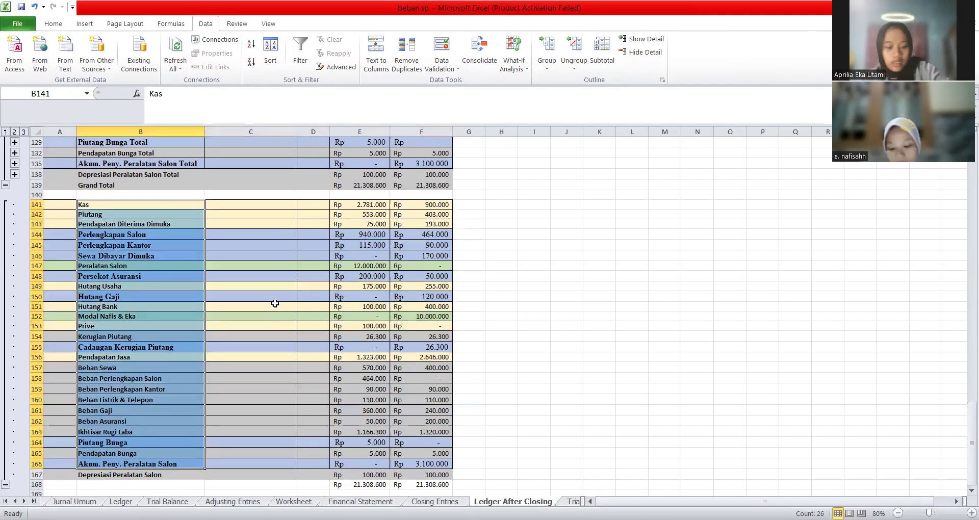
key("shift+Down")
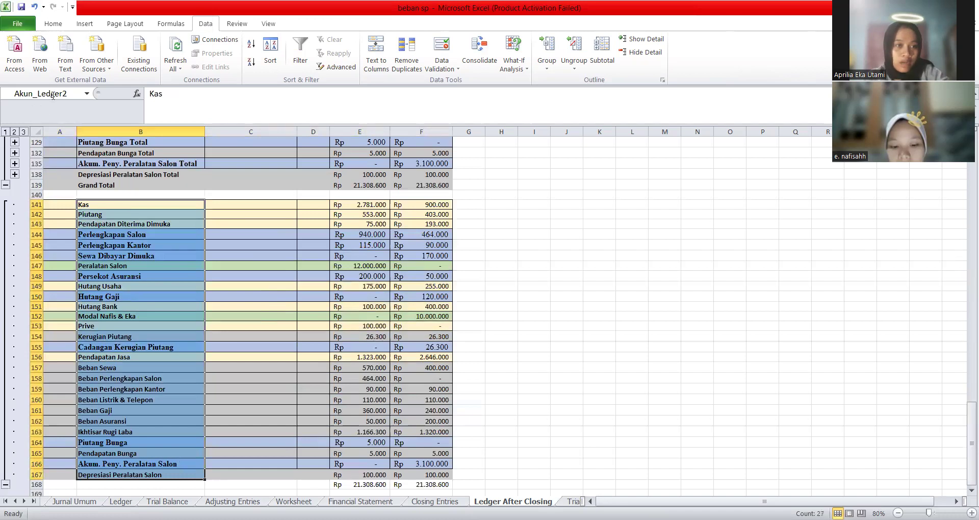
left_click_drag(359, 206, 382, 426)
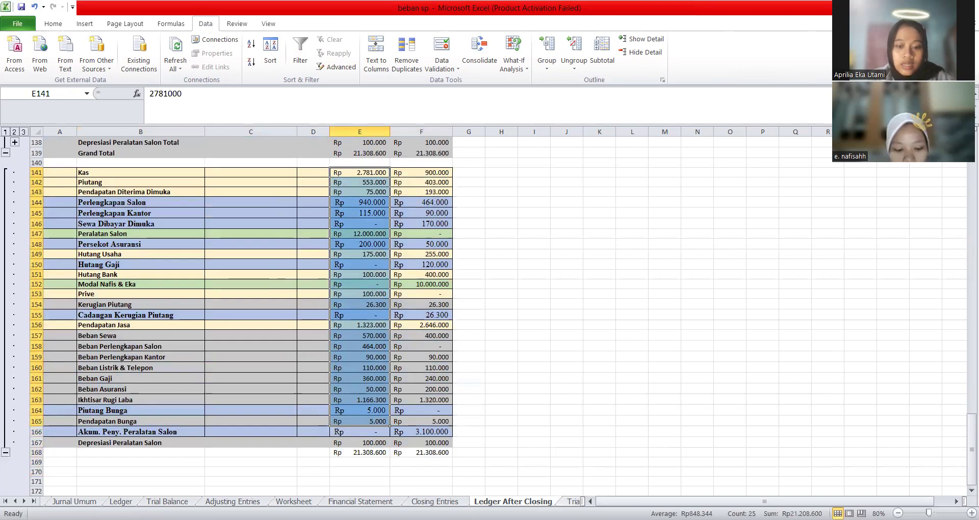
- On the Trial Balance Closing sheet, inspect the SUMIF formulas for Kas under Debet Sementara and Kredit Sementara
key("ctrl+Page_Down")
left_click_drag(965, 416, 966, 132)
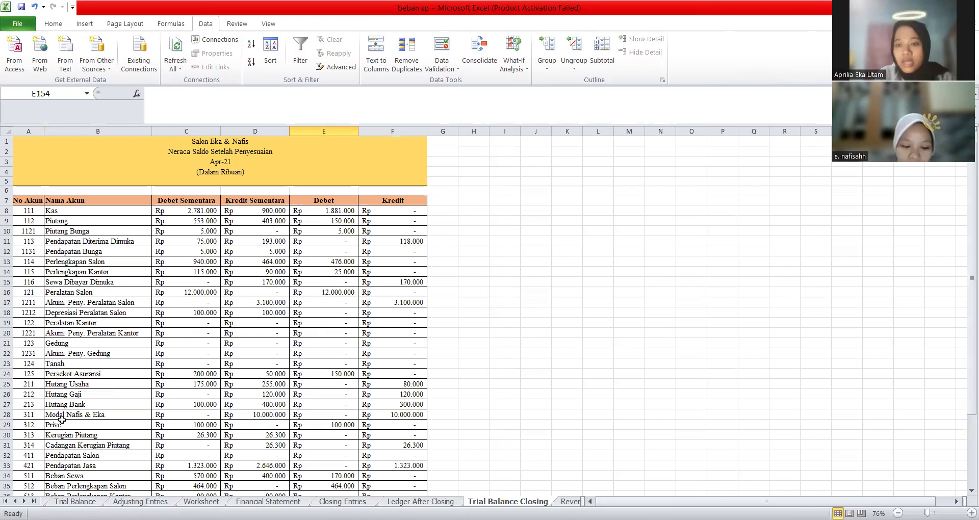
left_click(192, 209)
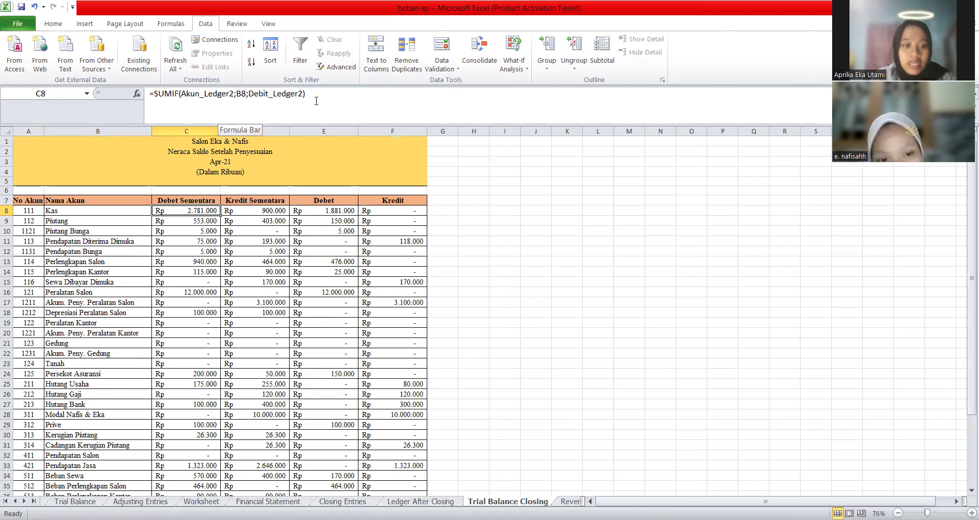
left_click(244, 208)
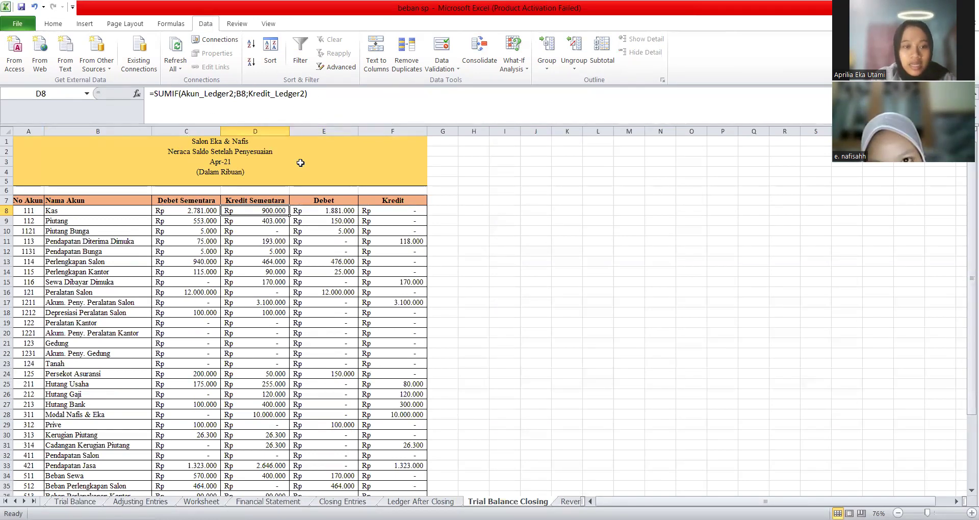
- Inspect the IF formulas for Kas in the final Debet and Kredit columns and view the table down to its JUMLAH row
left_click(325, 210)
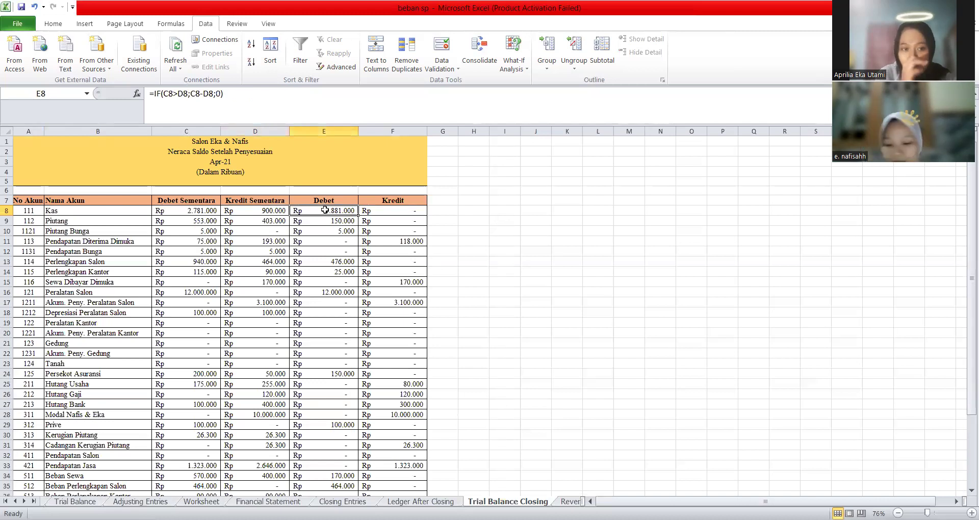
left_click(233, 95)
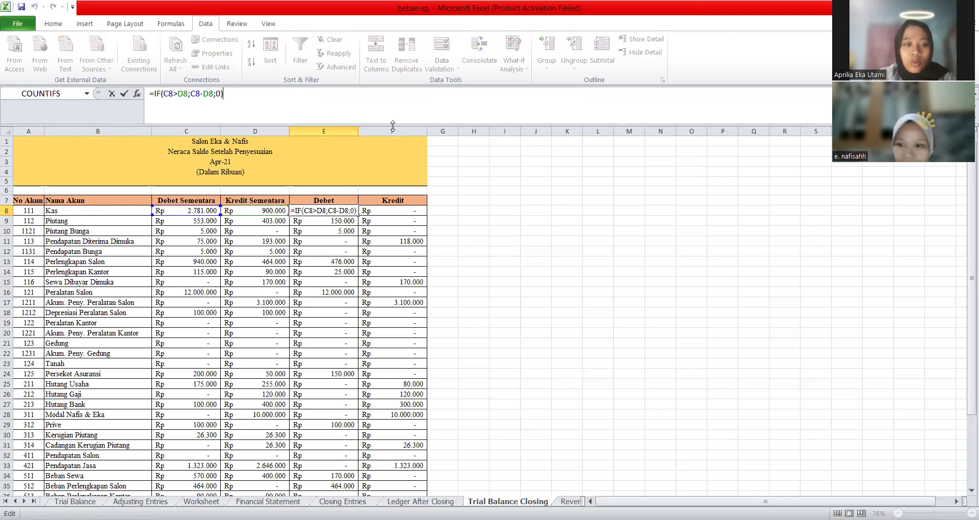
key("Return")
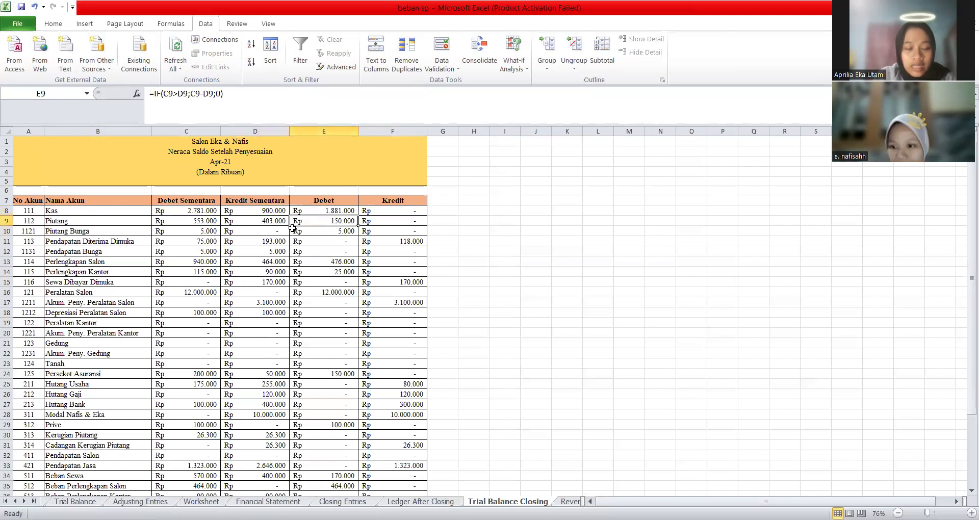
left_click(380, 209)
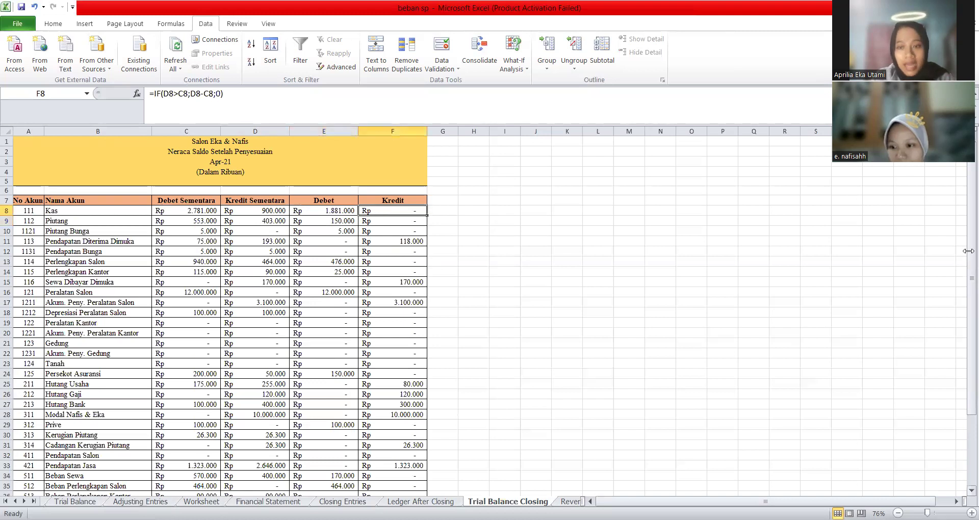
left_click_drag(963, 386, 963, 457)
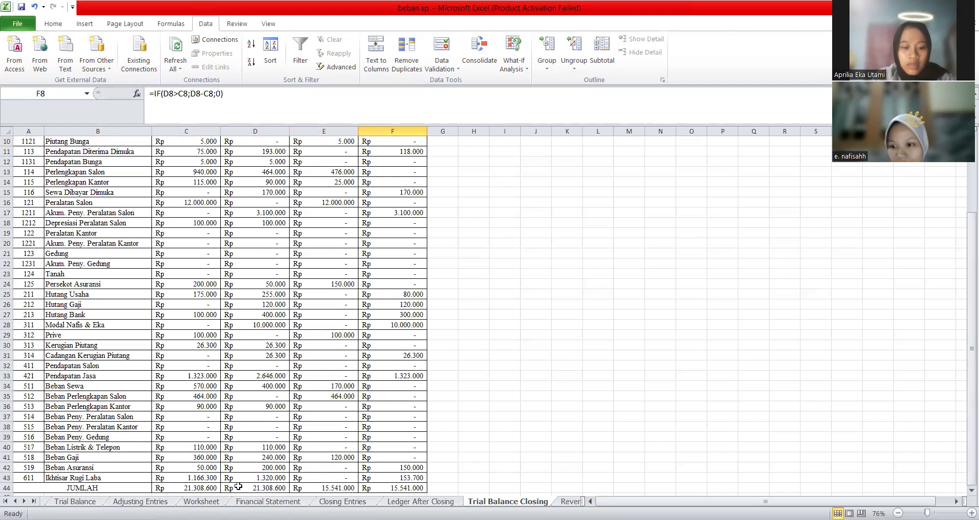
- View the Jurnal Pembalik on the Reversing Entres sheet and inspect the first Beban Gaji entry's name formula and debit
left_click(570, 502)
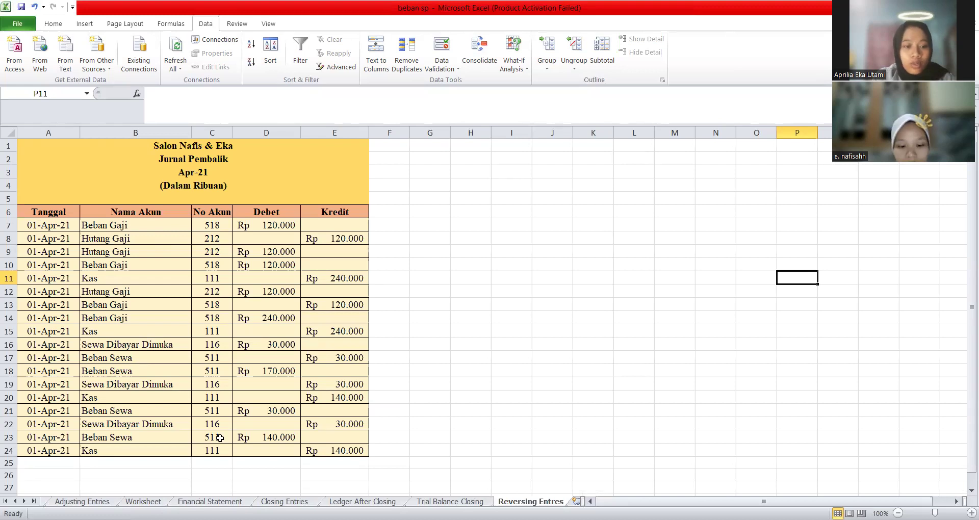
left_click(118, 224)
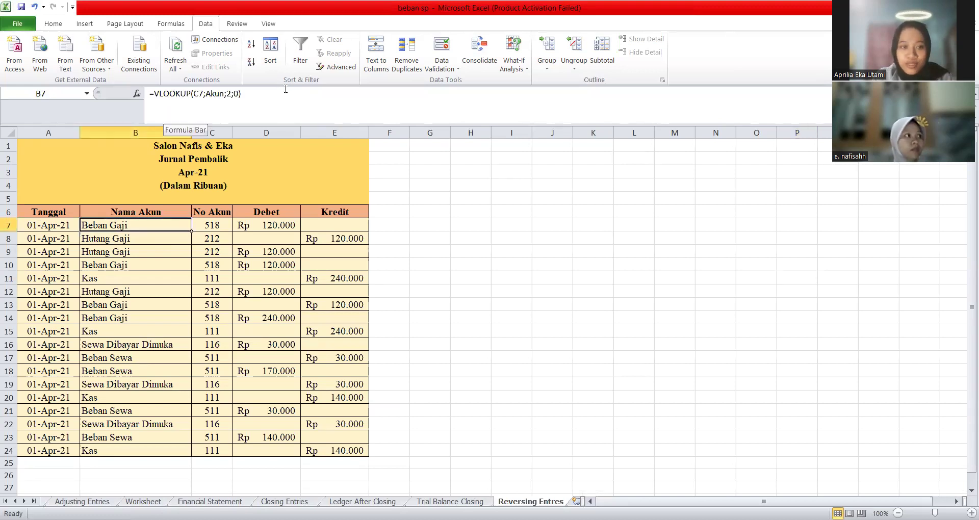
left_click(266, 225)
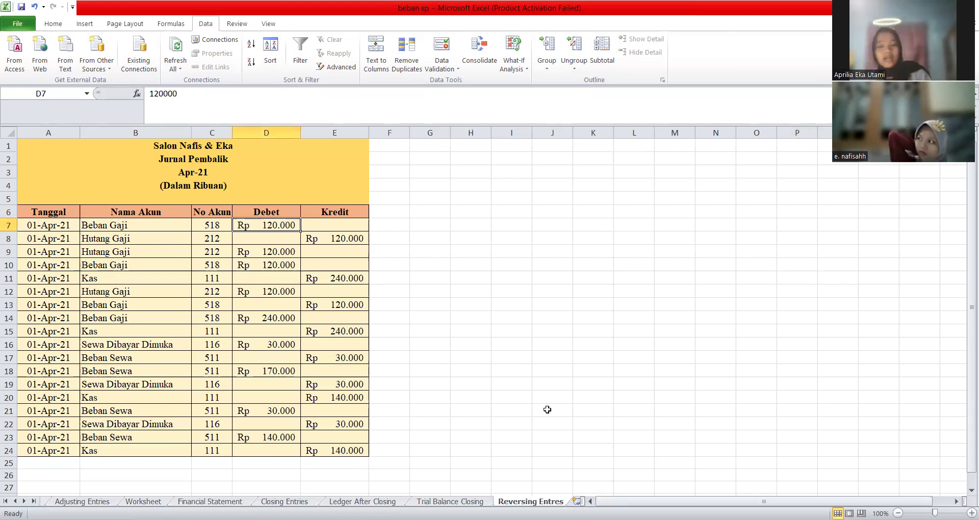